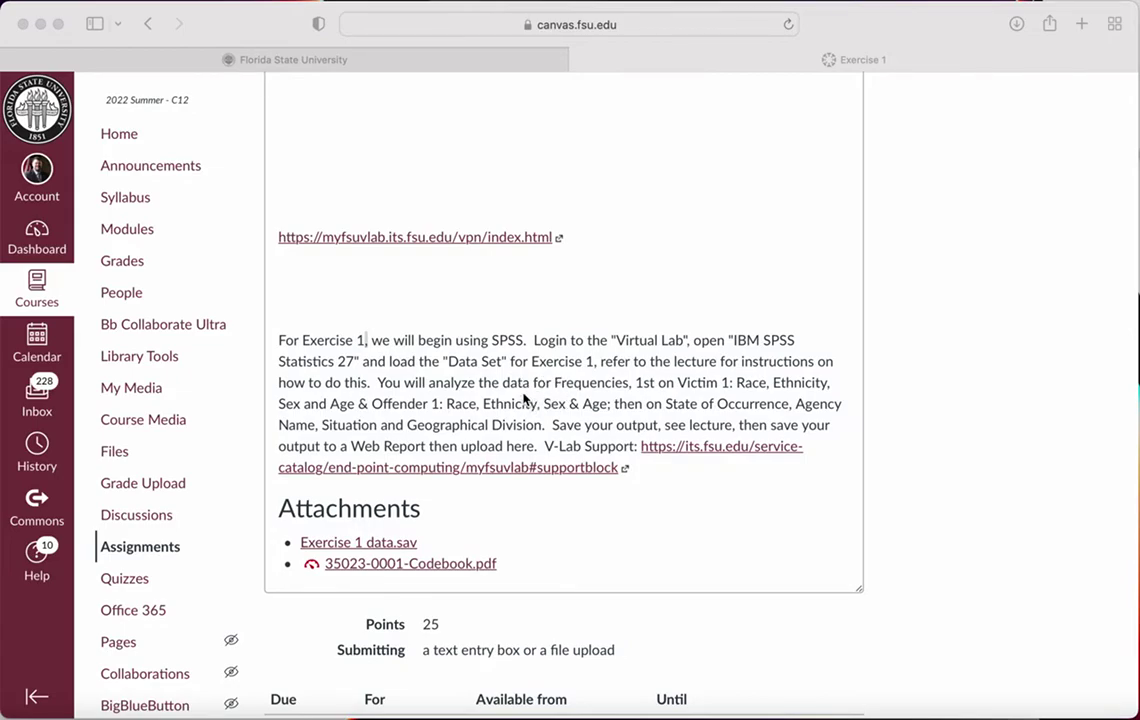
Sign in to myFSUVLab with the saved credentials and approve the Duo push request
{"action": "left_click", "coordinate": [466, 268]}
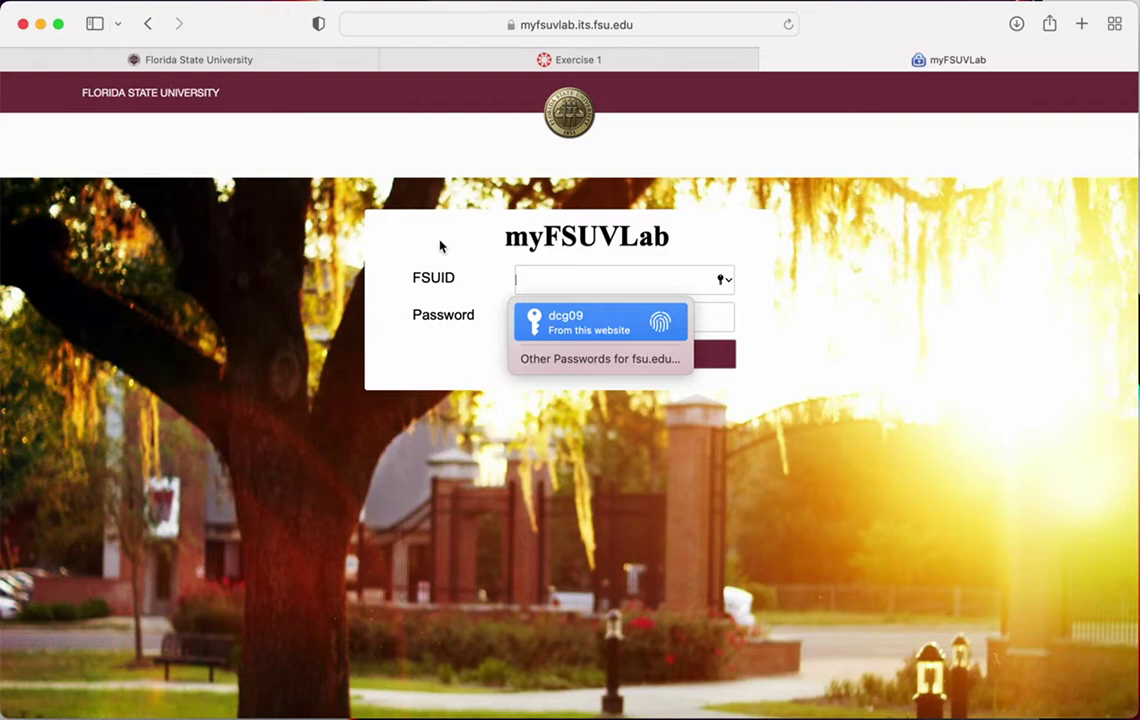
{"action": "key", "text": "Return"}
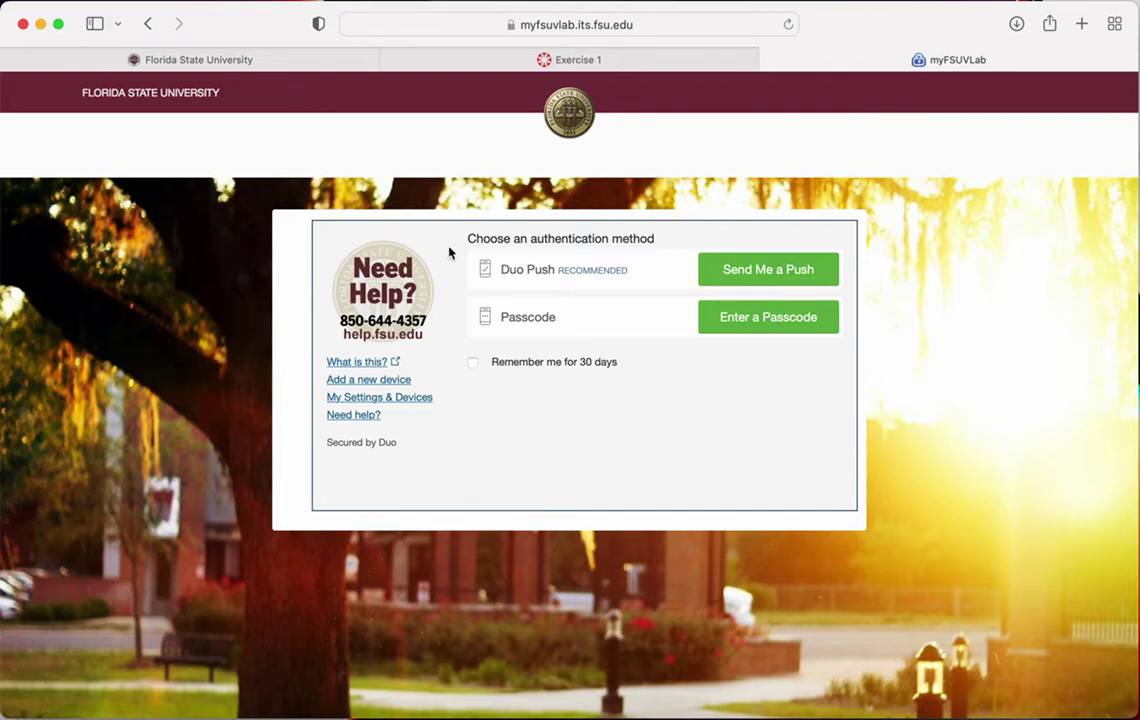
{"action": "left_click", "coordinate": [806, 278]}
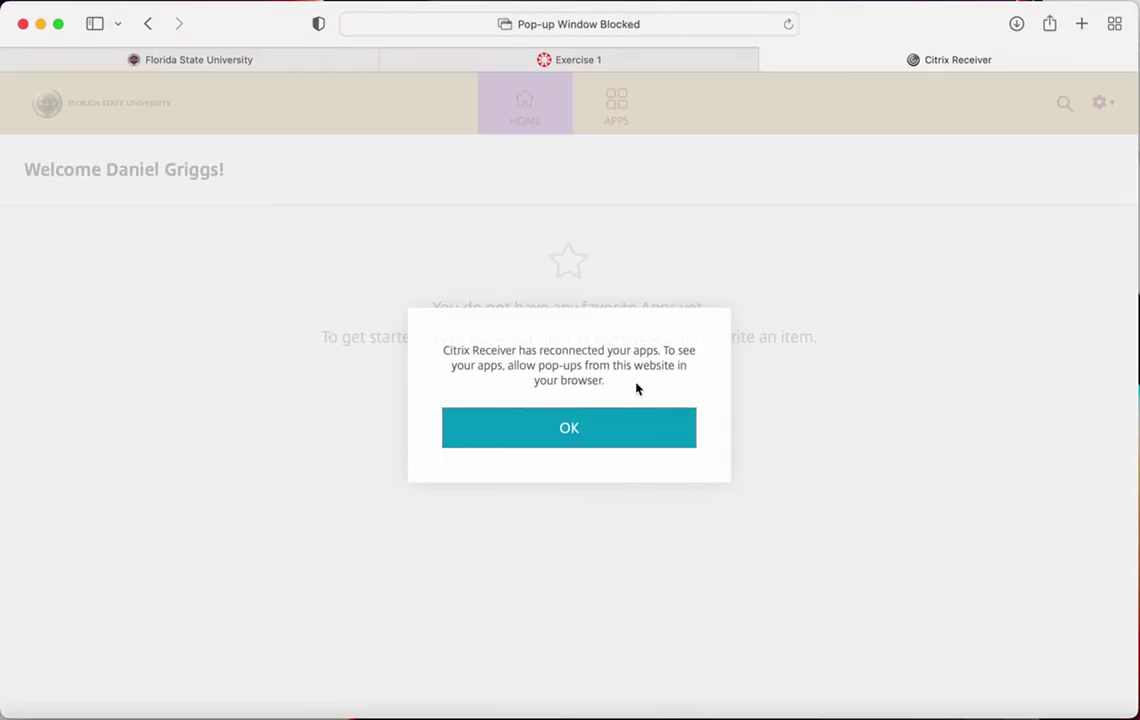
Dismiss the Citrix pop-up notice and show the full APPS grid of virtual lab apps
{"action": "left_click", "coordinate": [601, 430]}
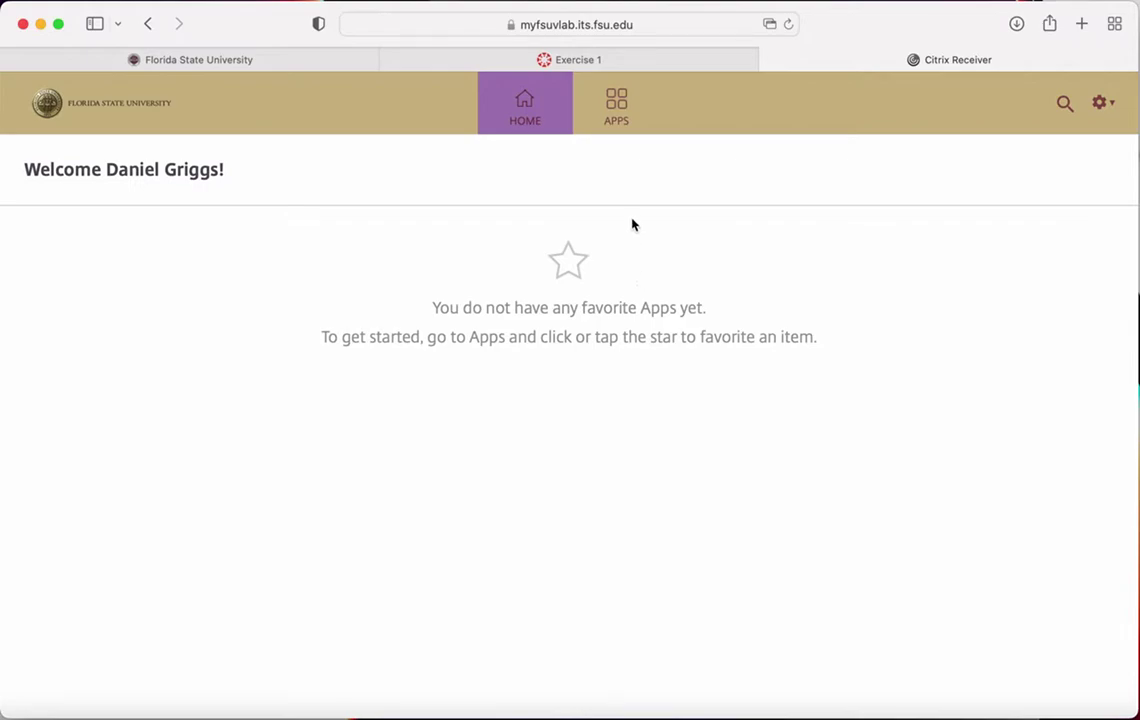
{"action": "left_click", "coordinate": [617, 112]}
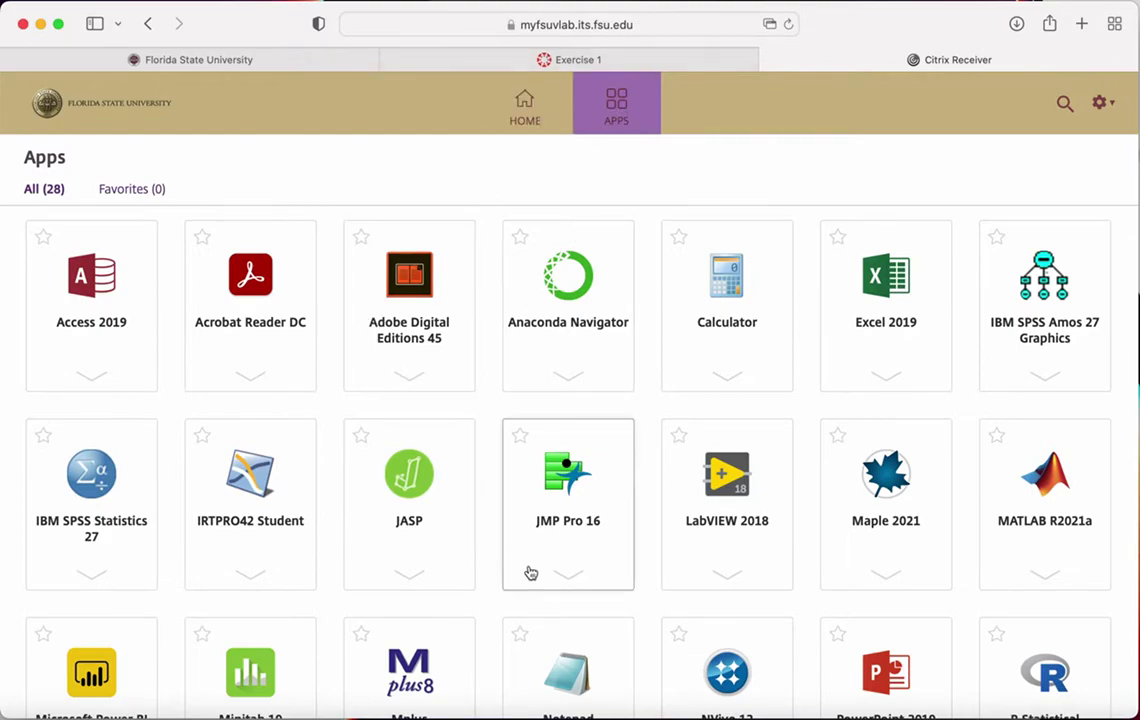
{"action": "scroll", "coordinate": [534, 583], "scroll_direction": "down", "scroll_amount": 3}
{"action": "scroll", "coordinate": [535, 582], "scroll_direction": "up", "scroll_amount": 1}
{"action": "scroll", "coordinate": [535, 582], "scroll_direction": "up", "scroll_amount": 1}
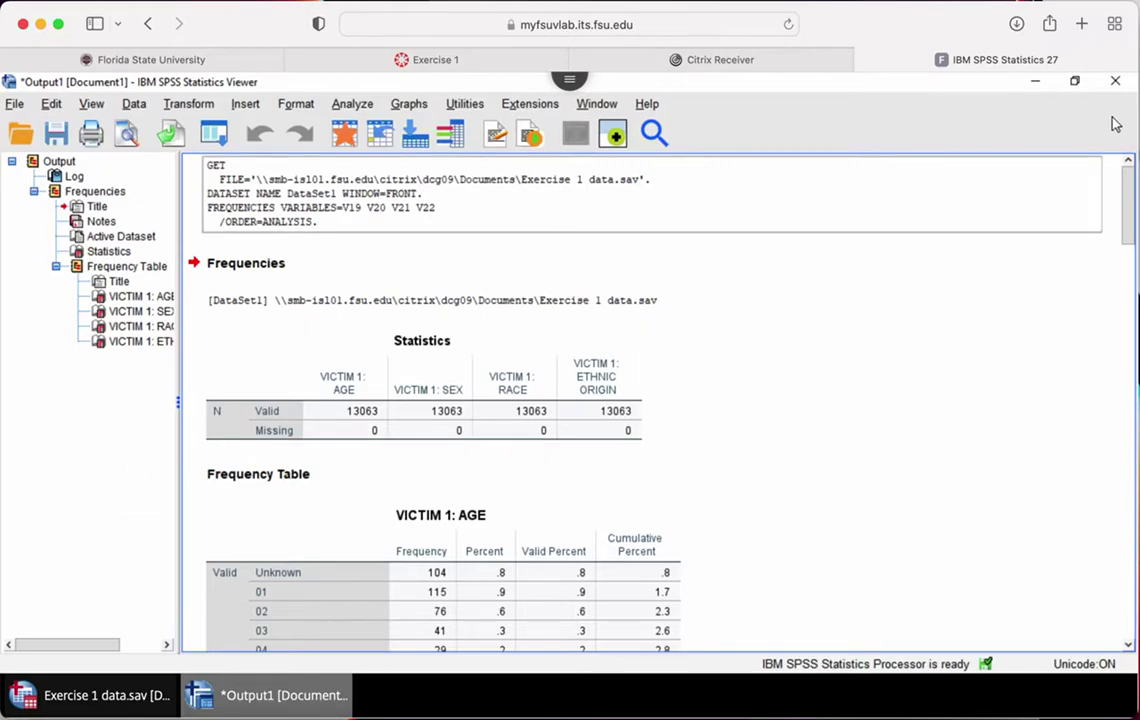
Close the leftover Frequencies output window in SPSS
{"action": "left_click", "coordinate": [1115, 81]}
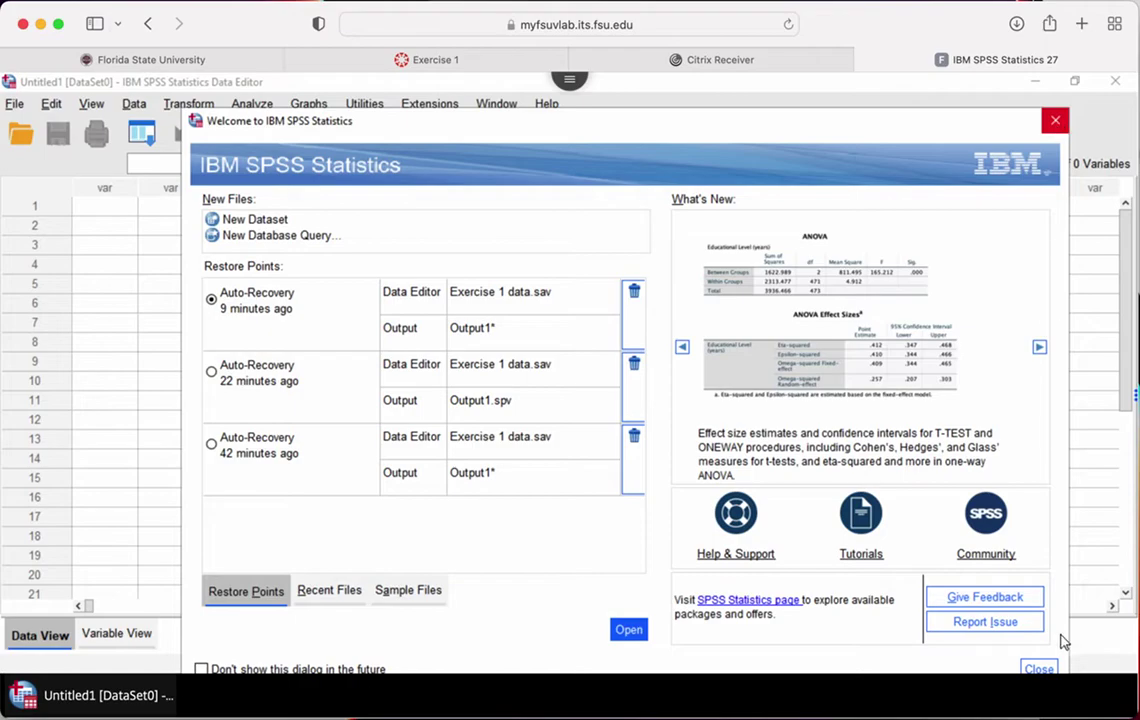
Close the SPSS Welcome dialog, check the Exercise 1 assignment in Canvas, and return to SPSS
{"action": "left_click", "coordinate": [1056, 125]}
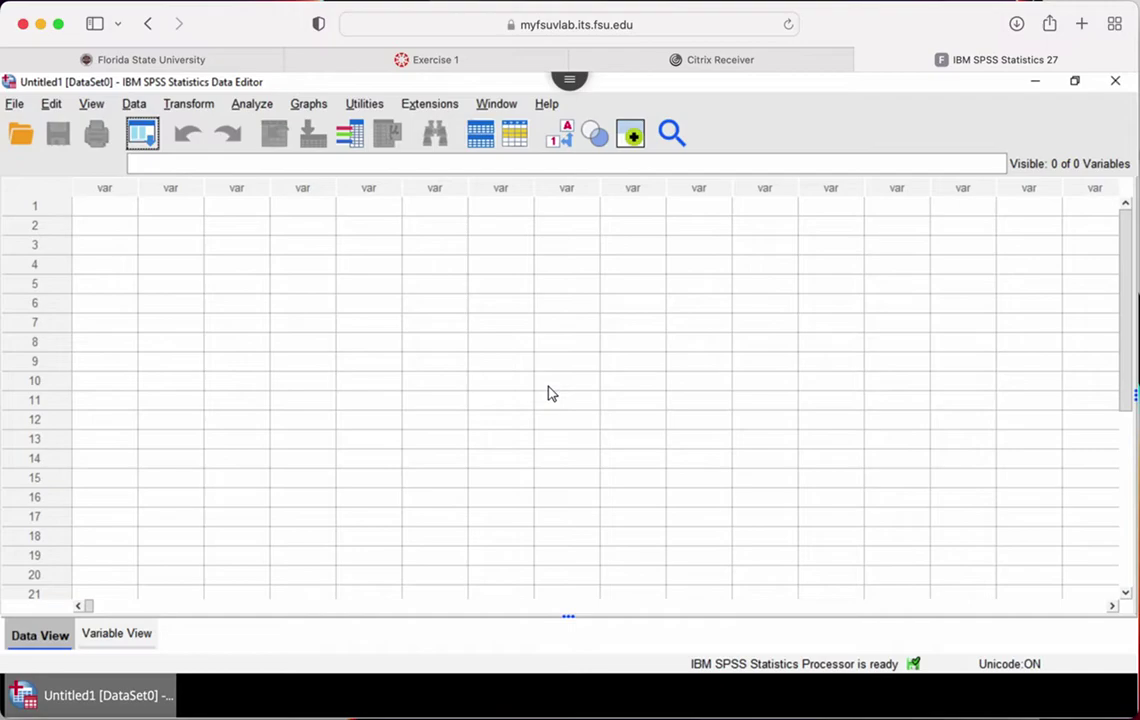
{"action": "left_click", "coordinate": [445, 62]}
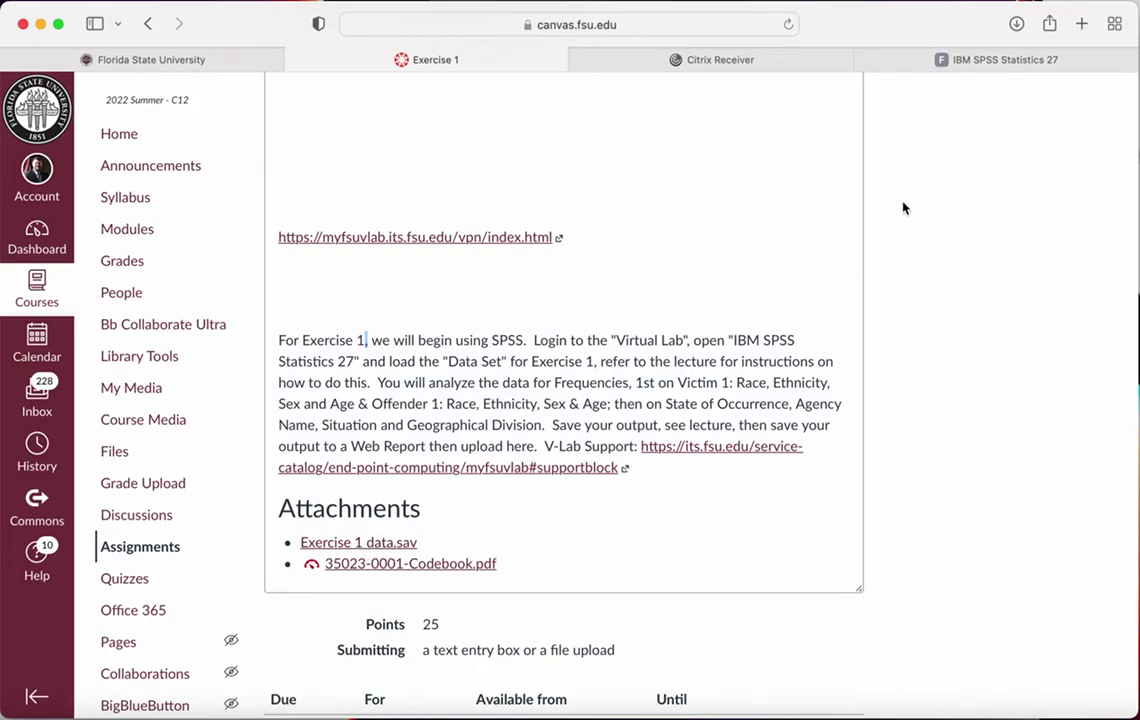
{"action": "left_click", "coordinate": [977, 66]}
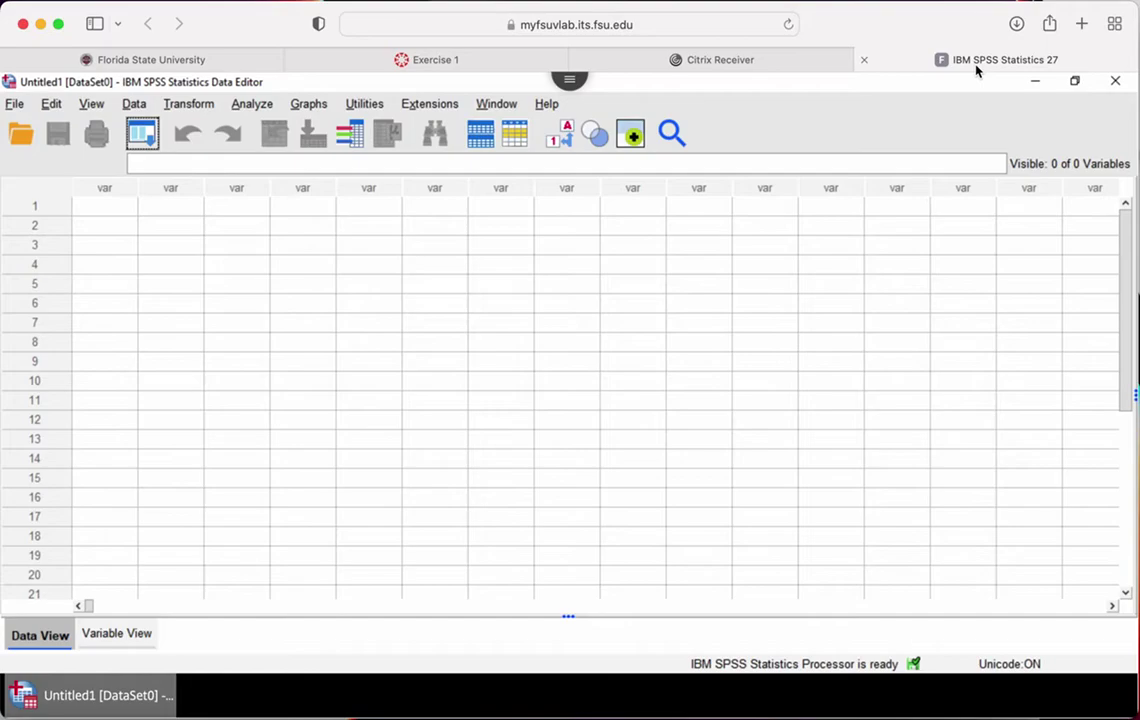
{"action": "left_click", "coordinate": [18, 105]}
Open Exercise 1 data.sav from Documents into the Data Editor
{"action": "mouse_move", "coordinate": [45, 142]}
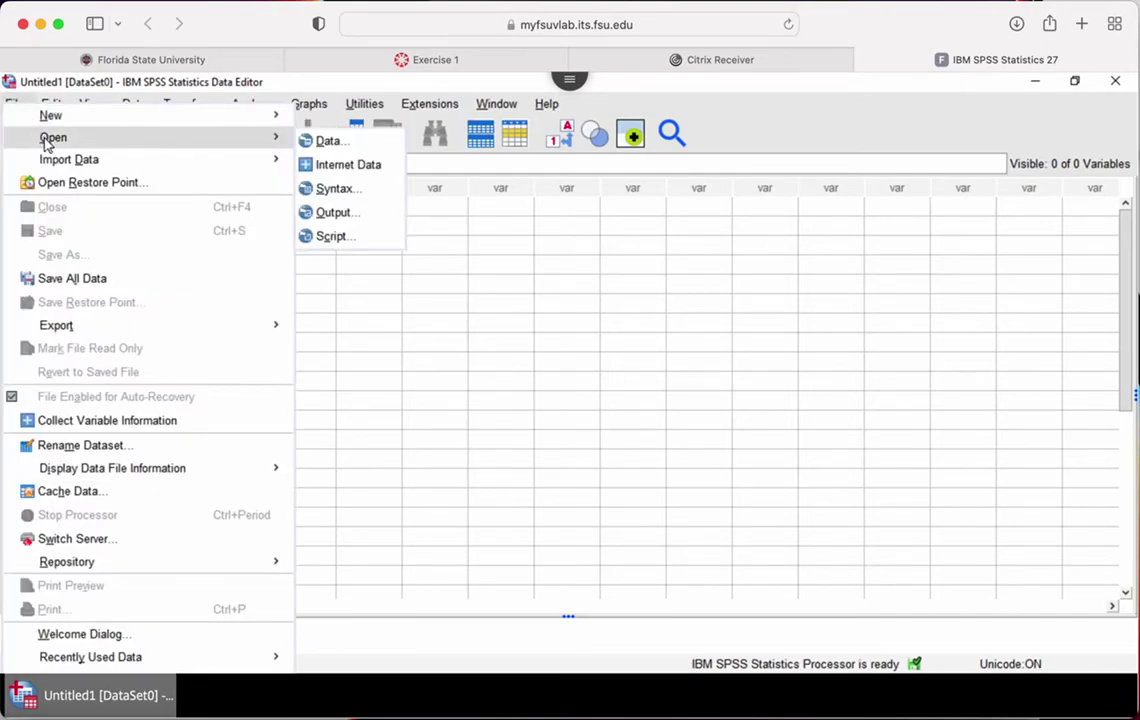
{"action": "left_click", "coordinate": [327, 141]}
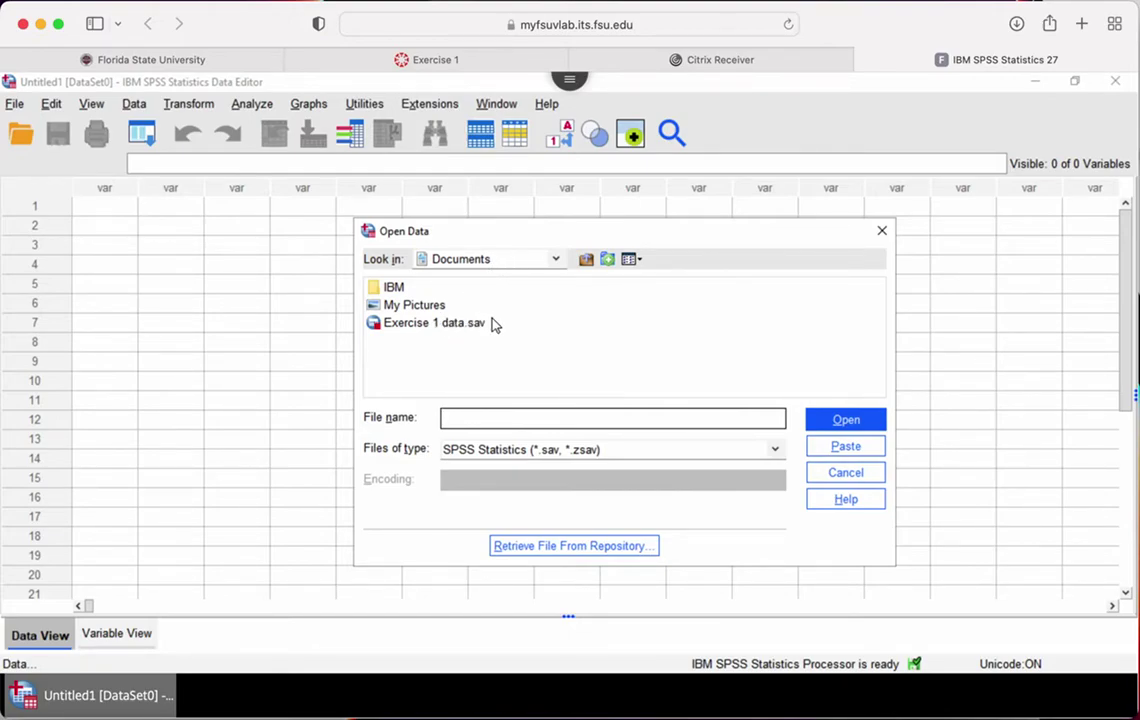
{"action": "left_click", "coordinate": [466, 331]}
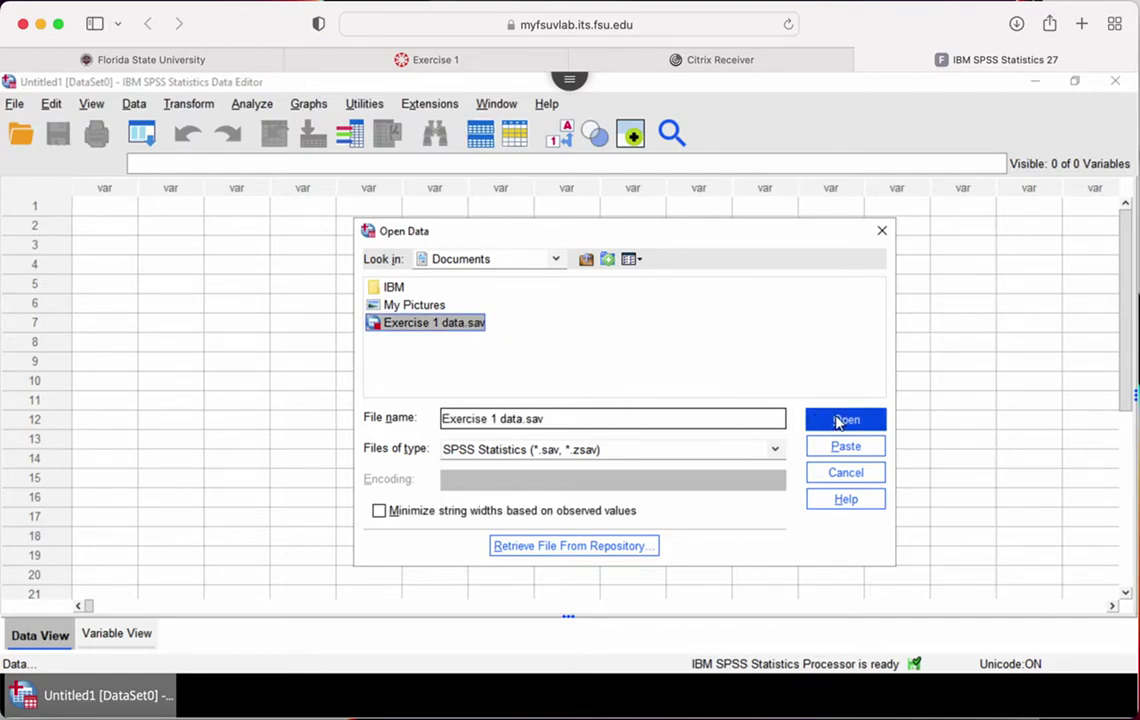
{"action": "left_click", "coordinate": [838, 422]}
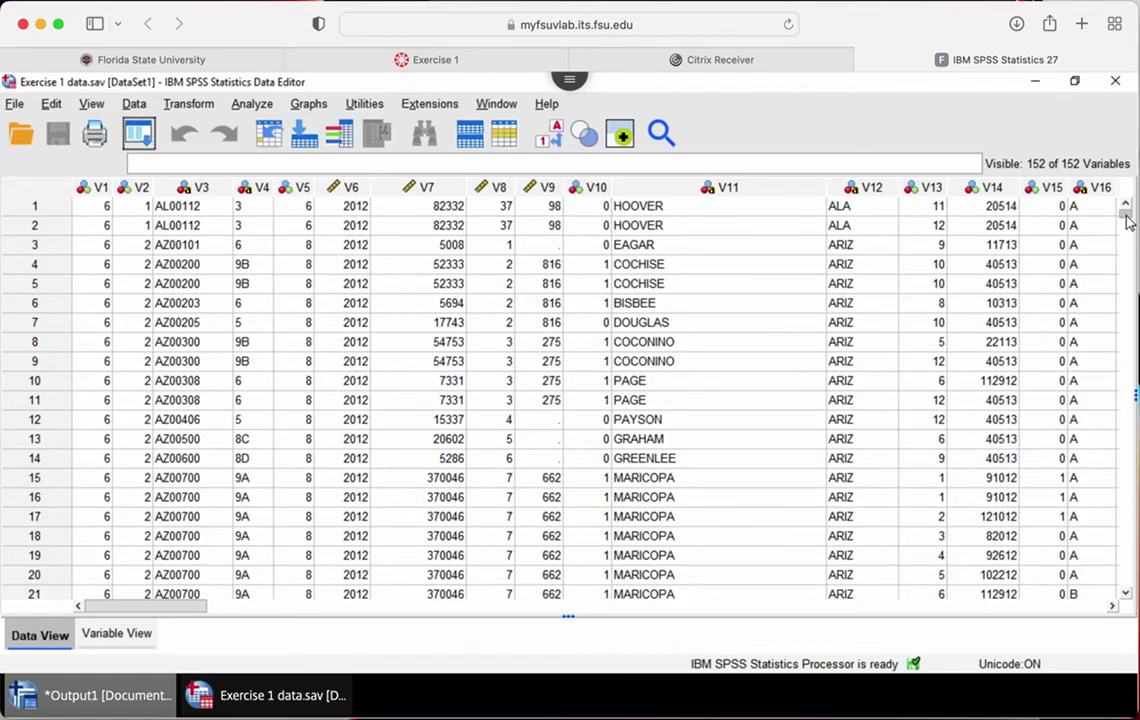
{"action": "left_click_drag", "start_coordinate": [1127, 222], "coordinate": [1127, 219]}
{"action": "left_click", "coordinate": [459, 61]}
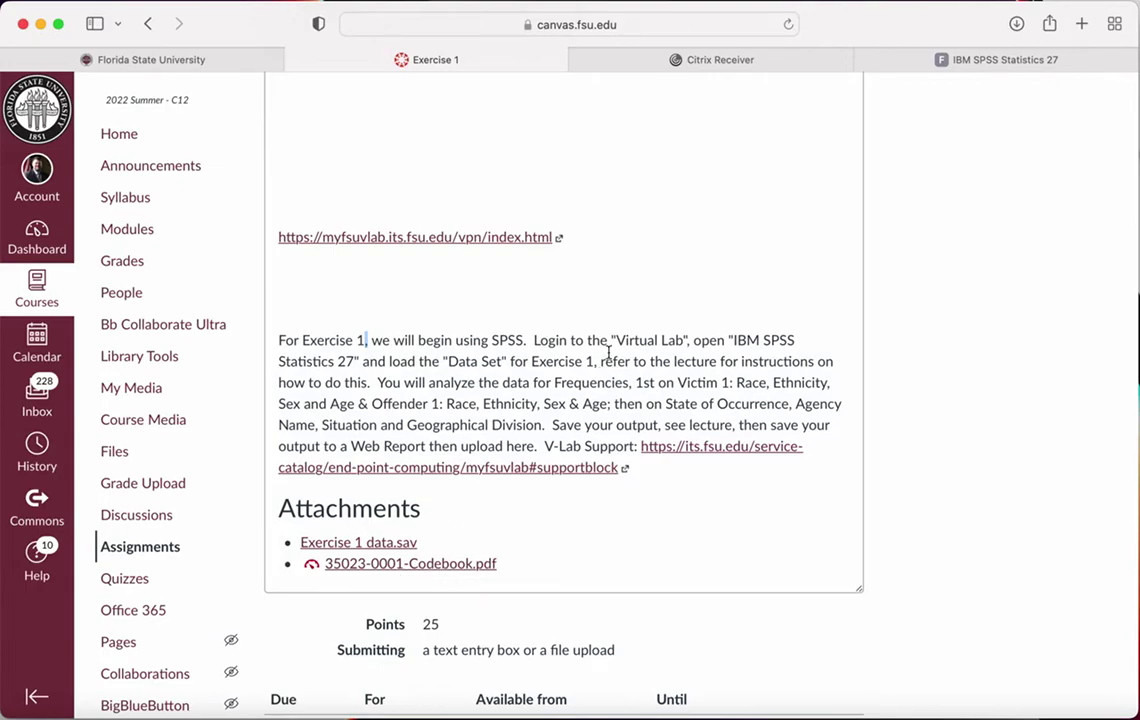
{"action": "left_click", "coordinate": [751, 67]}
{"action": "left_click", "coordinate": [960, 65]}
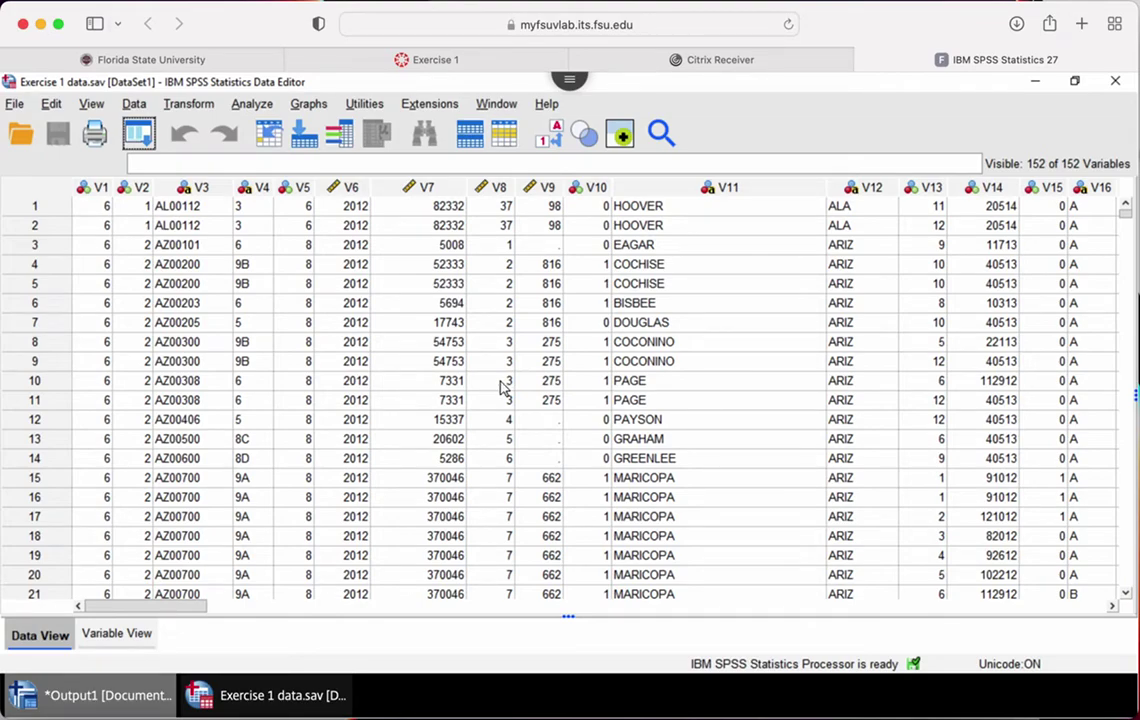
{"action": "left_click", "coordinate": [430, 59]}
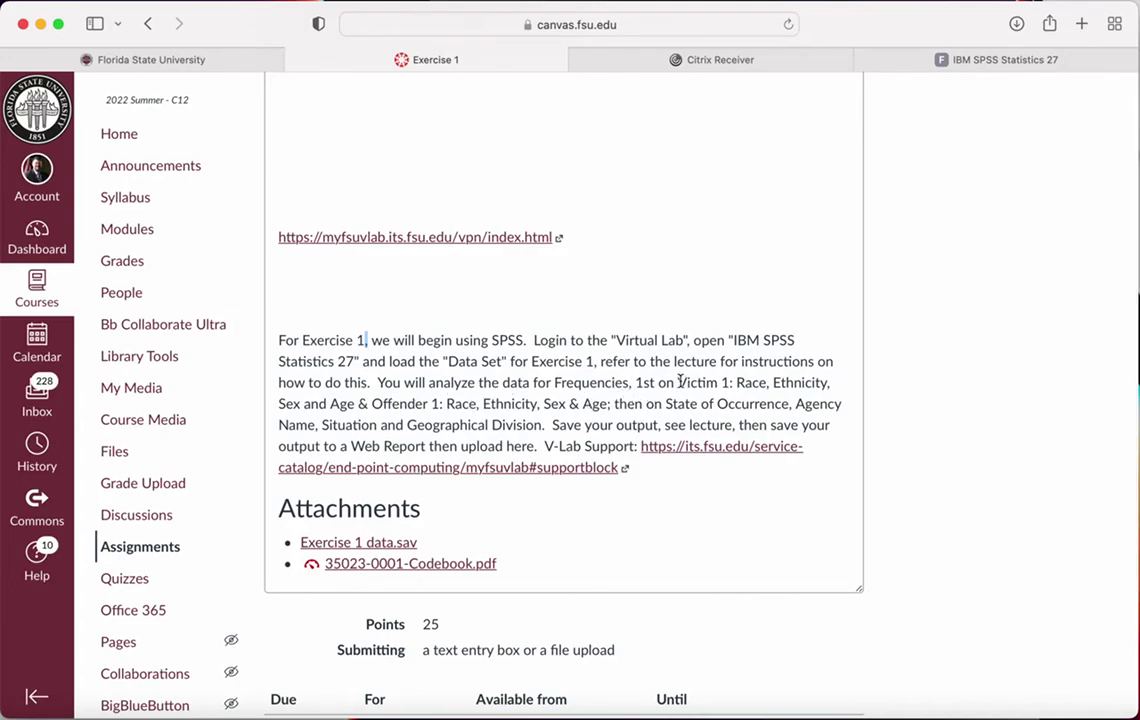
{"action": "left_click_drag", "start_coordinate": [679, 382], "coordinate": [722, 395]}
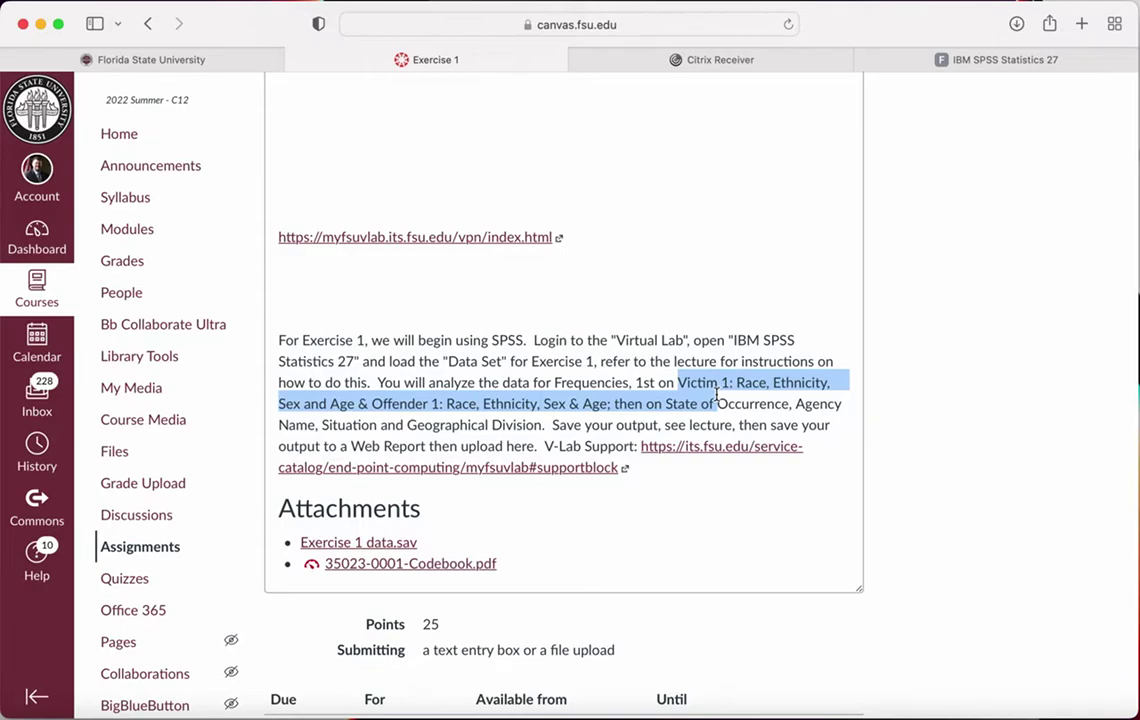
{"action": "left_click_drag", "start_coordinate": [716, 397], "coordinate": [352, 409]}
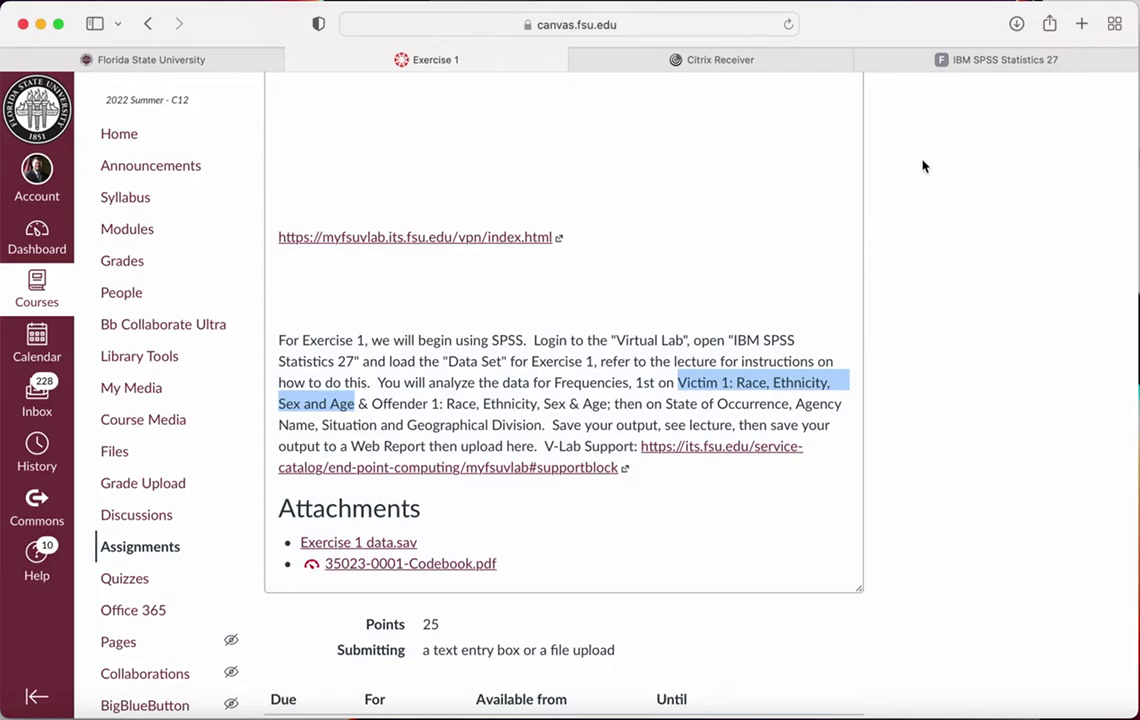
{"action": "left_click", "coordinate": [980, 60]}
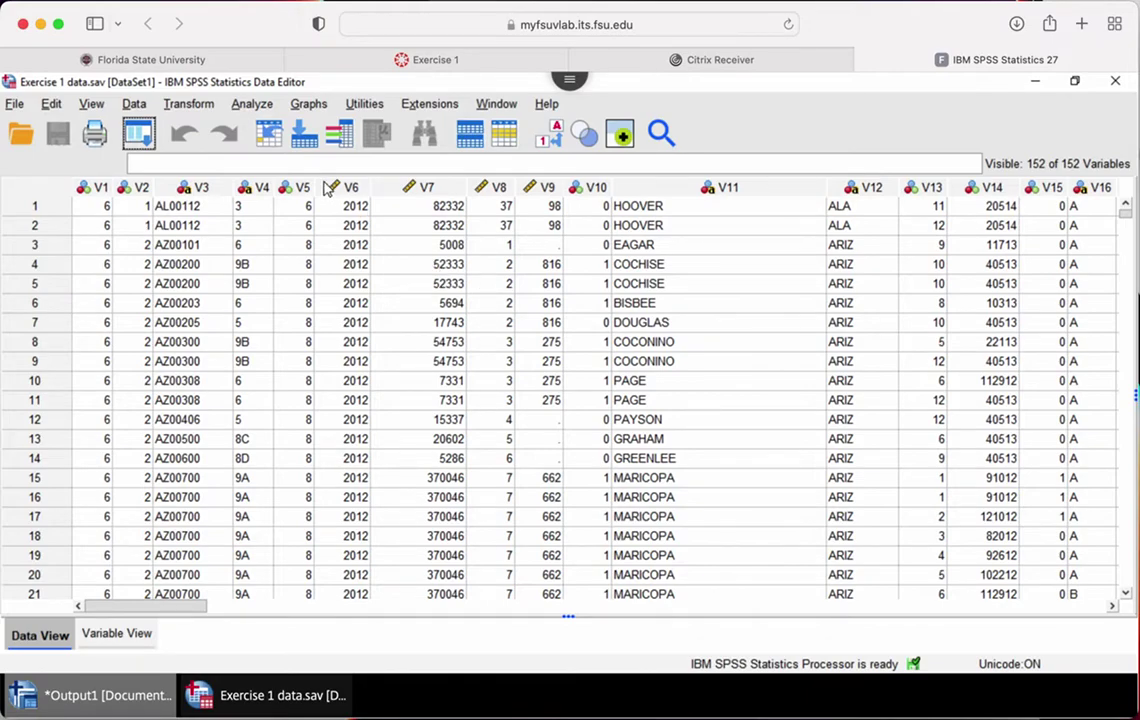
Open the Frequencies dialog via Analyze > Descriptive Statistics
{"action": "left_click", "coordinate": [252, 104]}
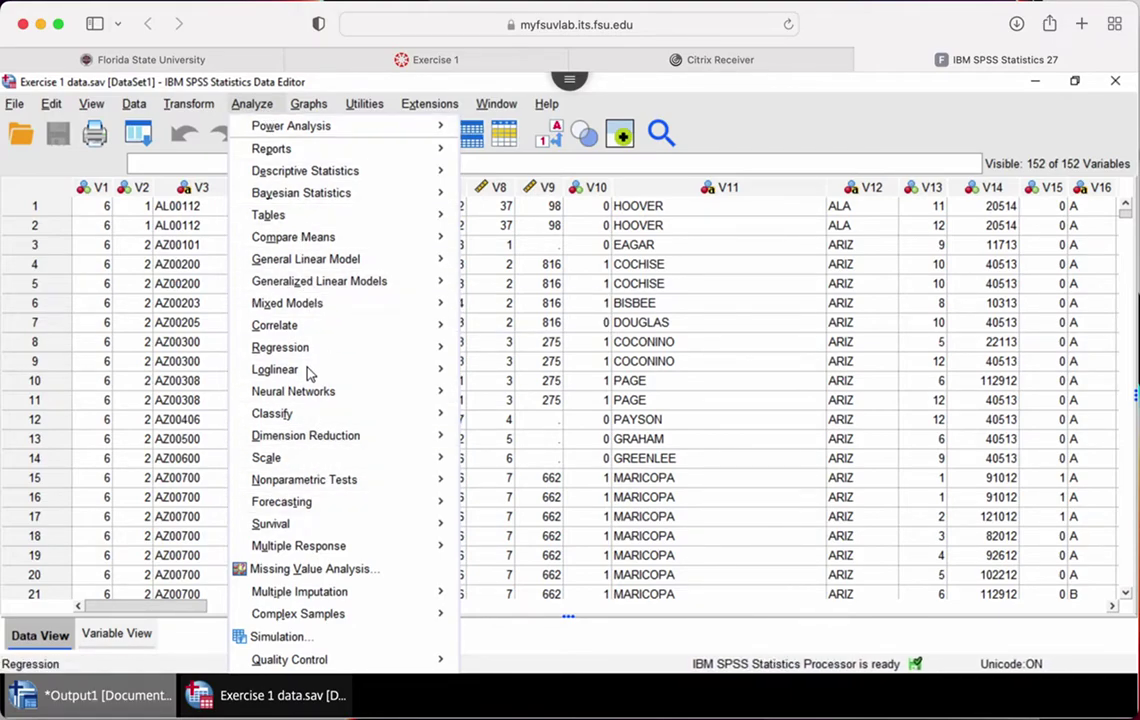
{"action": "mouse_move", "coordinate": [318, 420]}
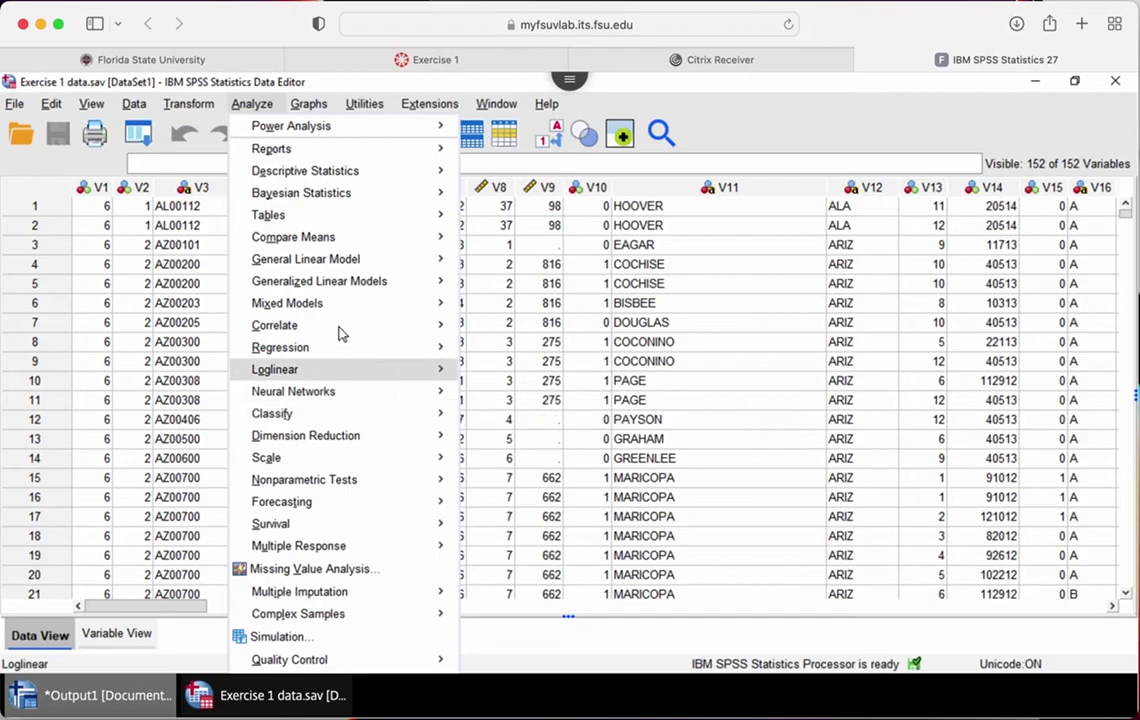
{"action": "mouse_move", "coordinate": [346, 312]}
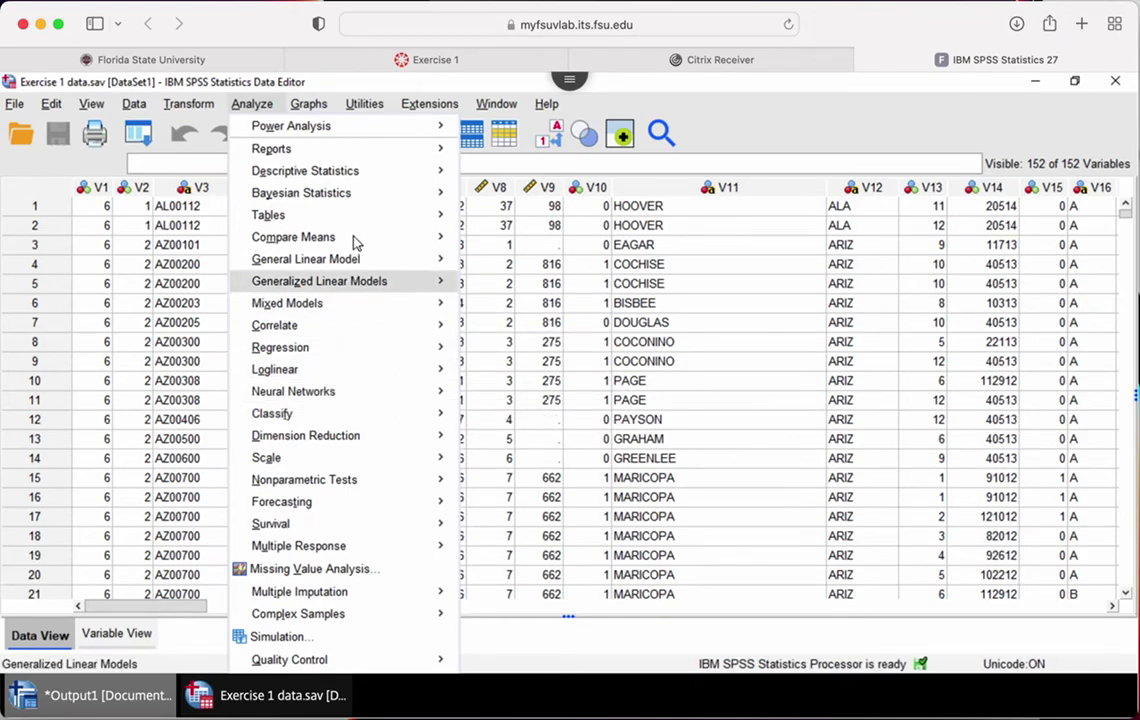
{"action": "mouse_move", "coordinate": [357, 180]}
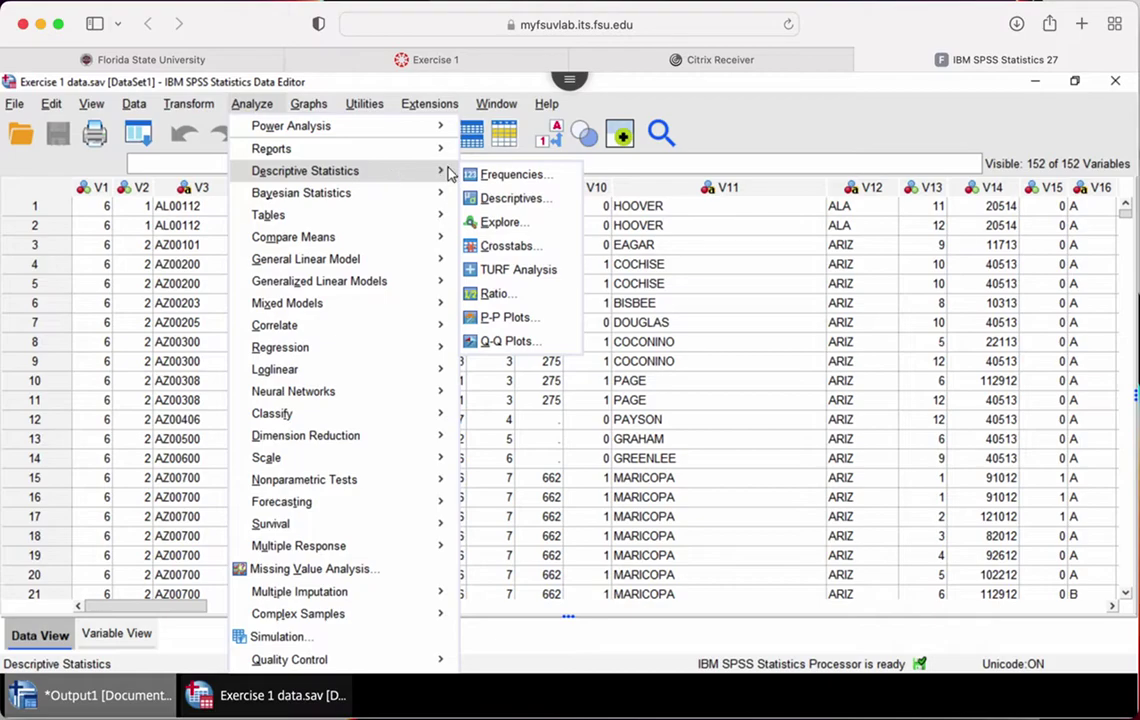
{"action": "left_click", "coordinate": [540, 176]}
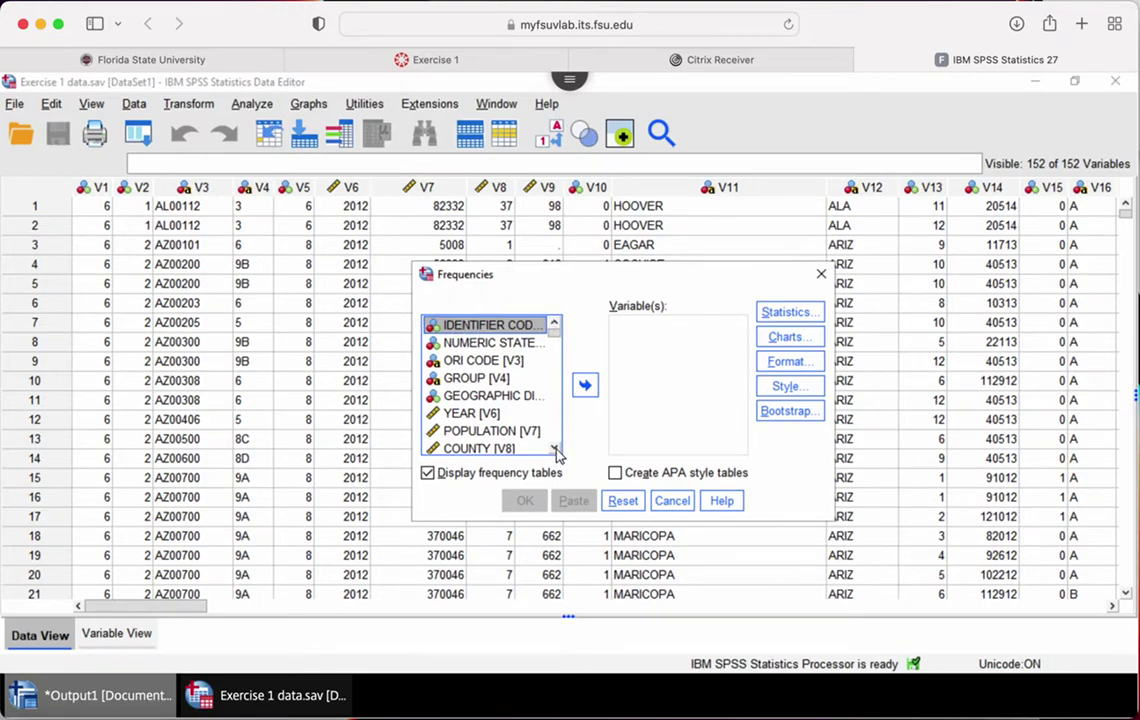
Scroll the Frequencies variable list down to the Victim 1 variables
{"action": "left_click", "coordinate": [555, 449]}
{"action": "left_click", "coordinate": [555, 449]}
{"action": "left_click", "coordinate": [555, 449]}
{"action": "left_click", "coordinate": [555, 449]}
{"action": "left_click", "coordinate": [555, 449]}
{"action": "left_click", "coordinate": [555, 449]}
{"action": "left_click", "coordinate": [555, 449]}
{"action": "left_click", "coordinate": [555, 449]}
{"action": "left_click", "coordinate": [555, 449]}
{"action": "left_click", "coordinate": [555, 449]}
{"action": "left_click", "coordinate": [555, 449]}
{"action": "left_click", "coordinate": [555, 449]}
{"action": "left_click", "coordinate": [555, 449]}
{"action": "left_click", "coordinate": [555, 449]}
Add VICTIM 1: AGE through VICTIM 1: ETHNIC ORIGIN as variables and run Frequencies
{"action": "left_click", "coordinate": [491, 398]}
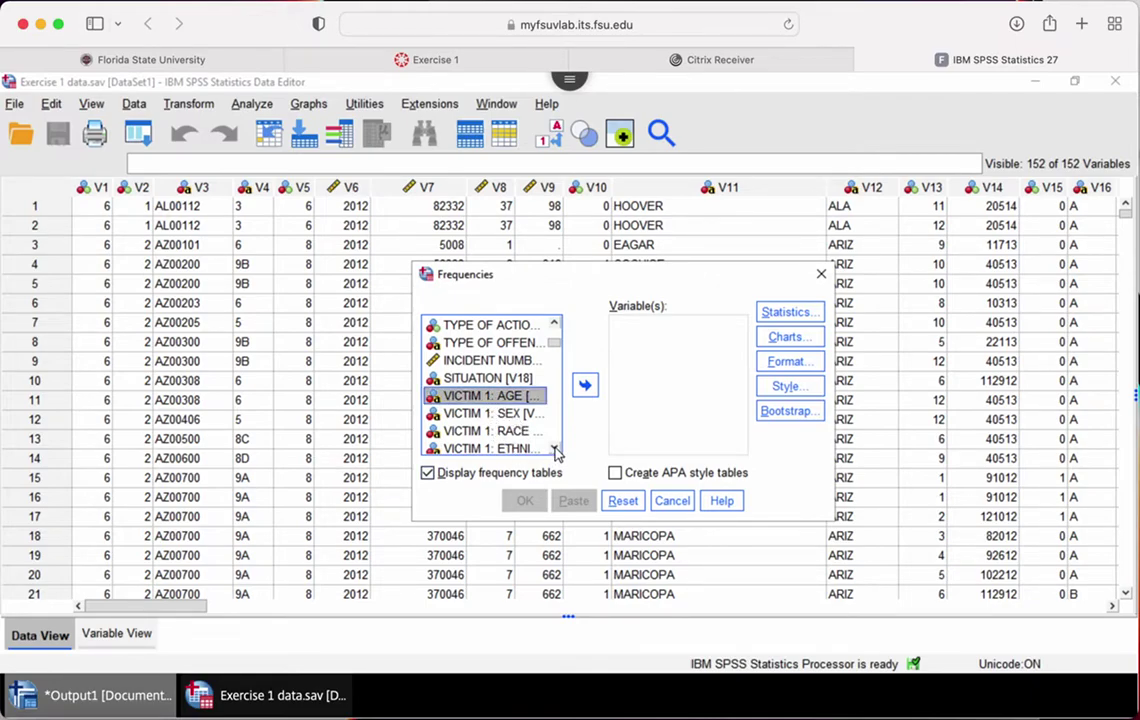
{"action": "left_click", "coordinate": [555, 449]}
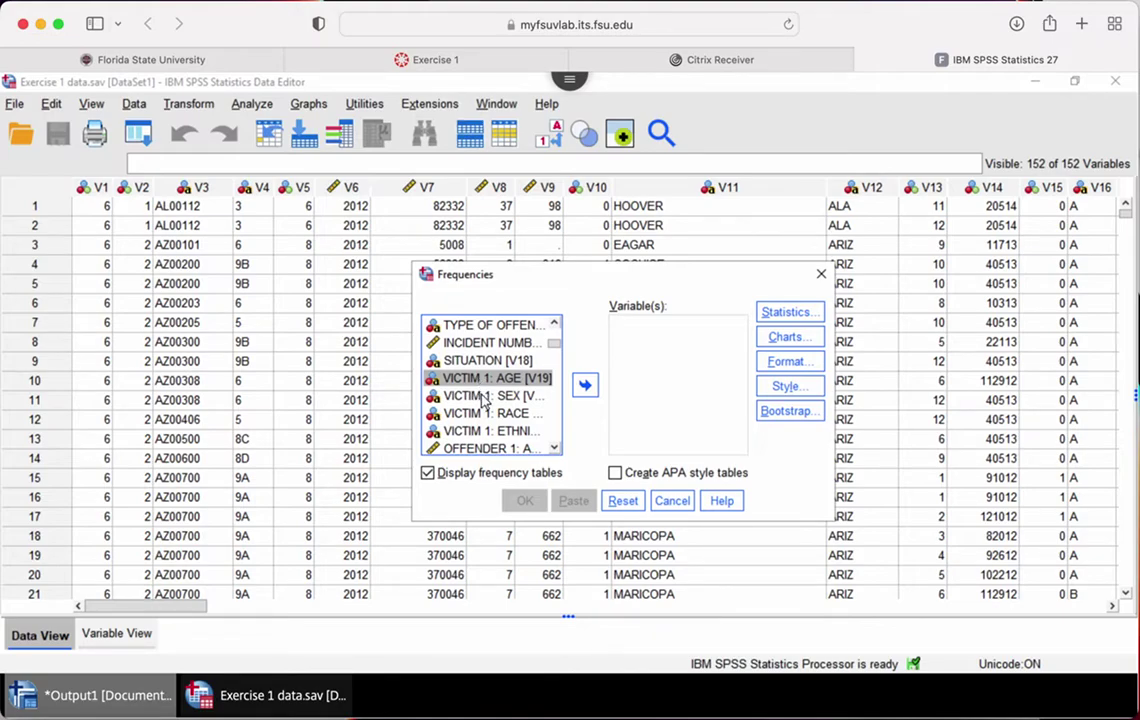
{"action": "left_click", "coordinate": [478, 432], "text": "shift"}
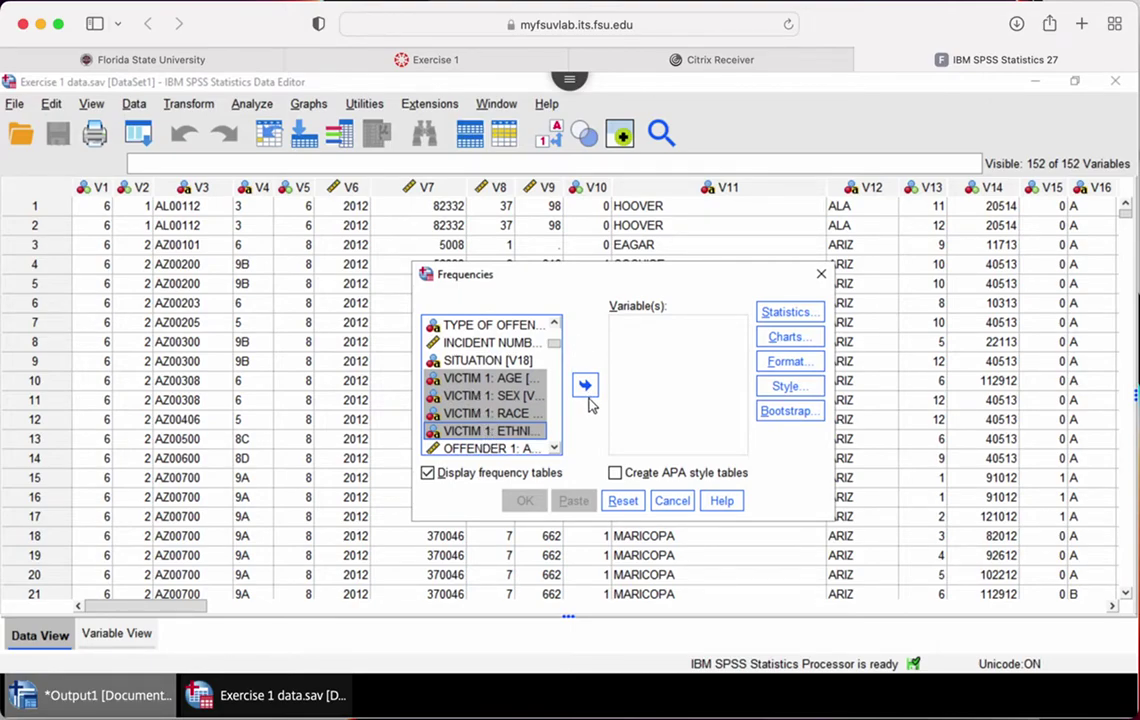
{"action": "left_click", "coordinate": [586, 386]}
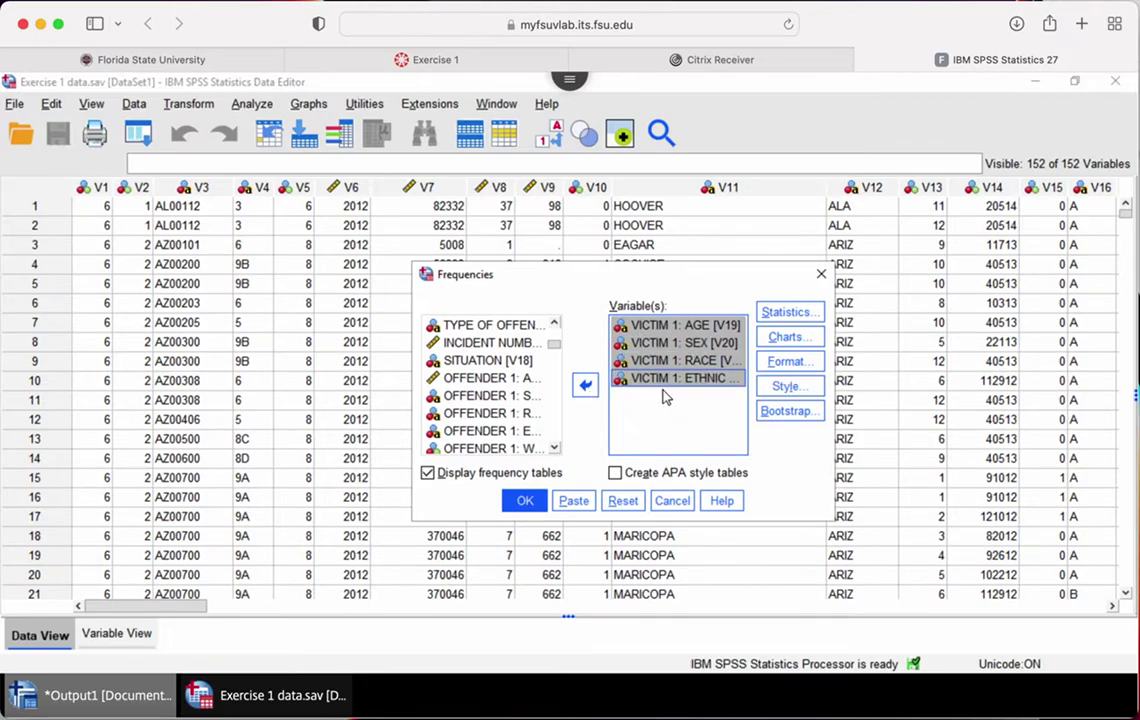
{"action": "left_click", "coordinate": [524, 500]}
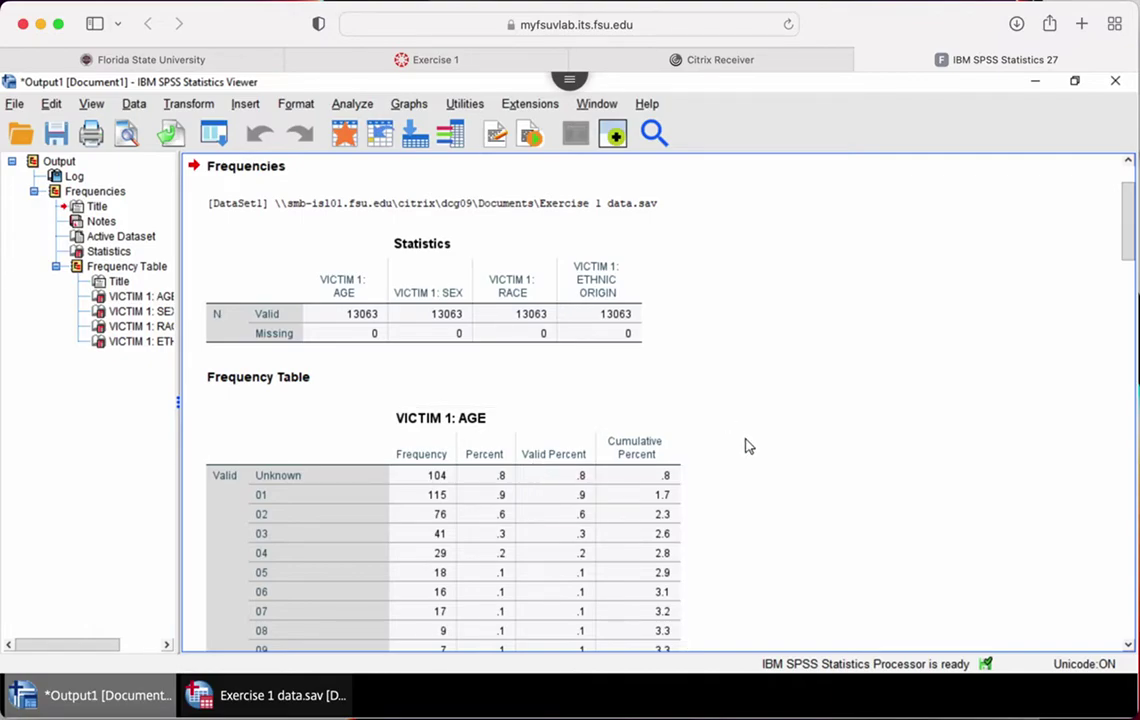
{"action": "scroll", "coordinate": [509, 387], "scroll_direction": "down", "scroll_amount": 5}
{"action": "scroll", "coordinate": [509, 387], "scroll_direction": "down", "scroll_amount": 12}
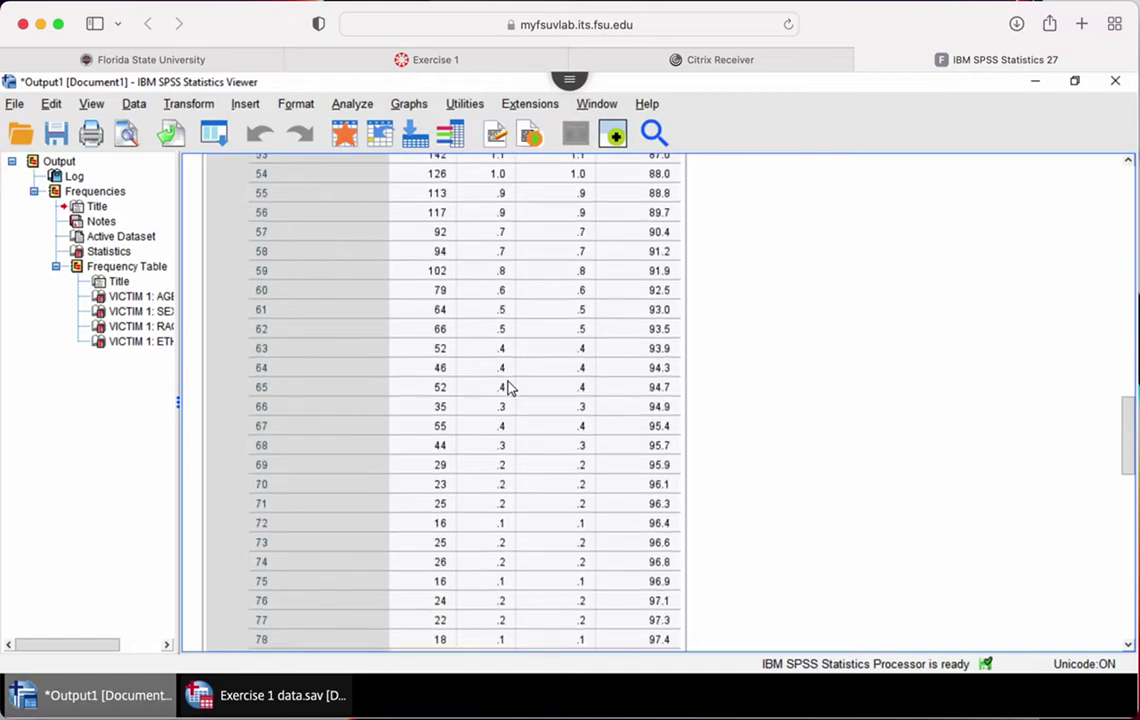
{"action": "scroll", "coordinate": [509, 387], "scroll_direction": "up", "scroll_amount": 12}
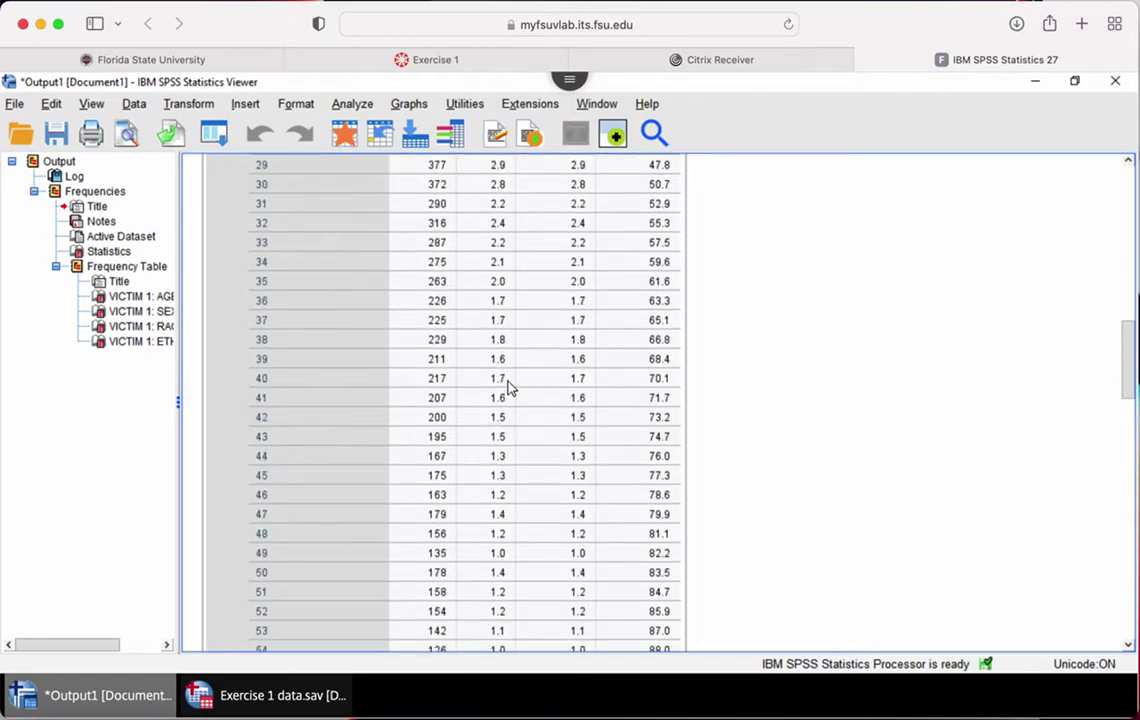
{"action": "scroll", "coordinate": [509, 387], "scroll_direction": "up", "scroll_amount": 3}
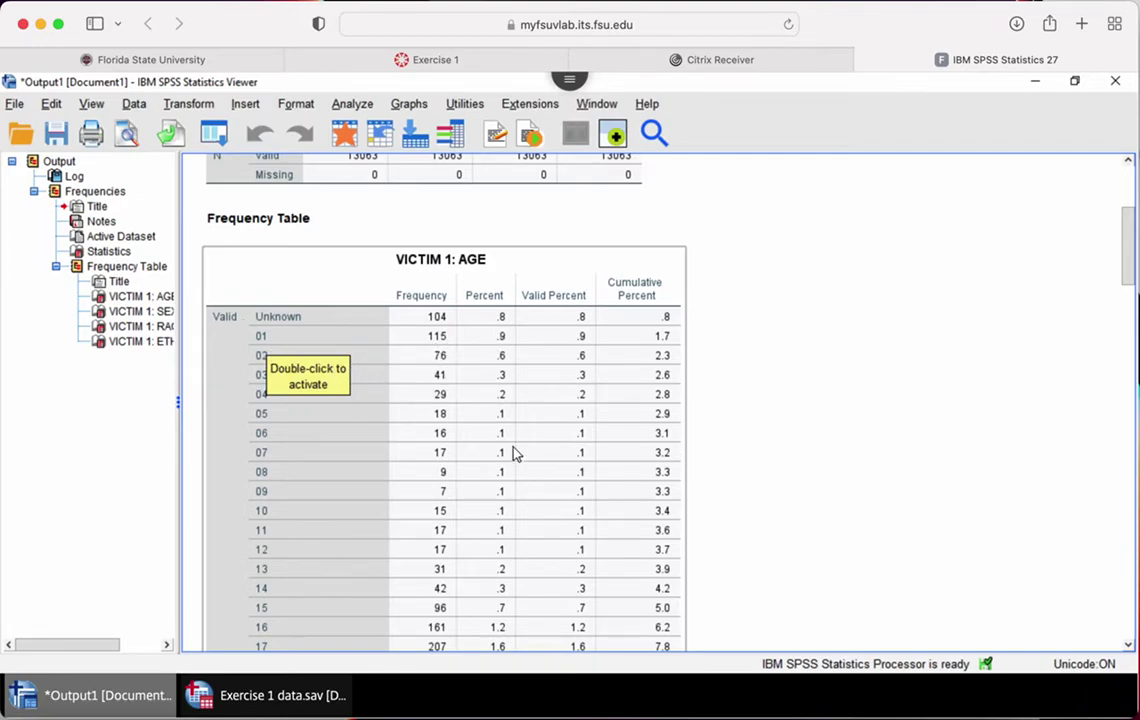
{"action": "scroll", "coordinate": [512, 450], "scroll_direction": "down", "scroll_amount": 5}
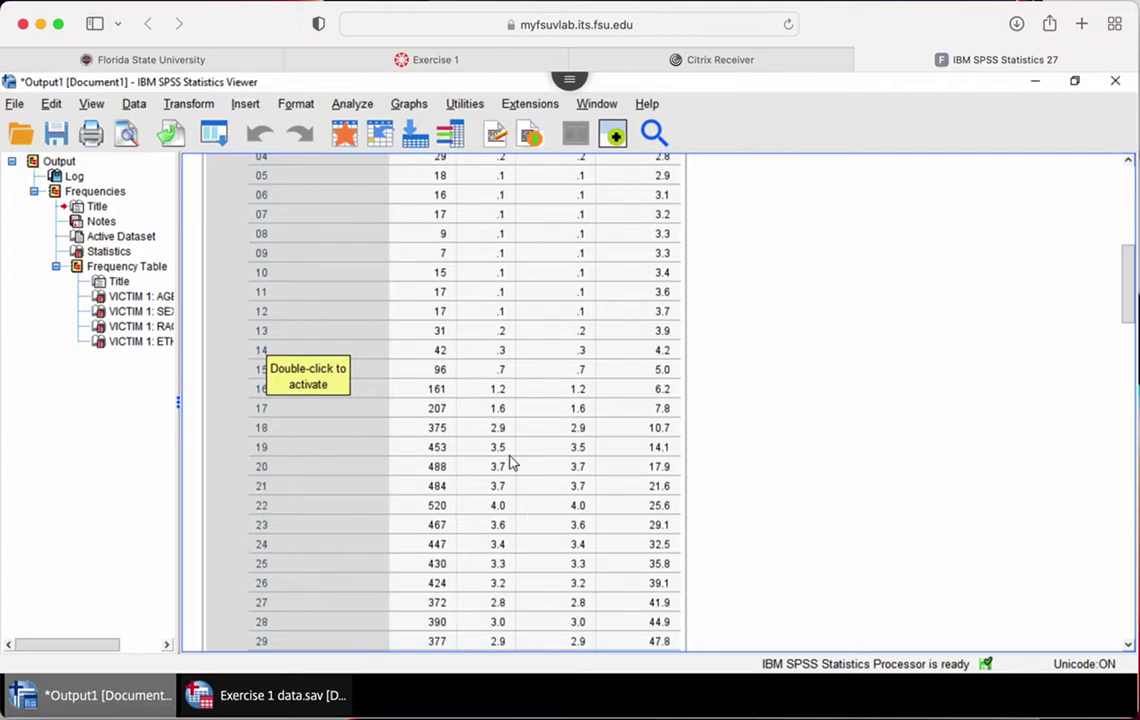
{"action": "scroll", "coordinate": [505, 535], "scroll_direction": "down", "scroll_amount": 10}
{"action": "scroll", "coordinate": [505, 535], "scroll_direction": "down", "scroll_amount": 10}
{"action": "scroll", "coordinate": [505, 535], "scroll_direction": "down", "scroll_amount": 10}
{"action": "scroll", "coordinate": [505, 533], "scroll_direction": "down", "scroll_amount": 2}
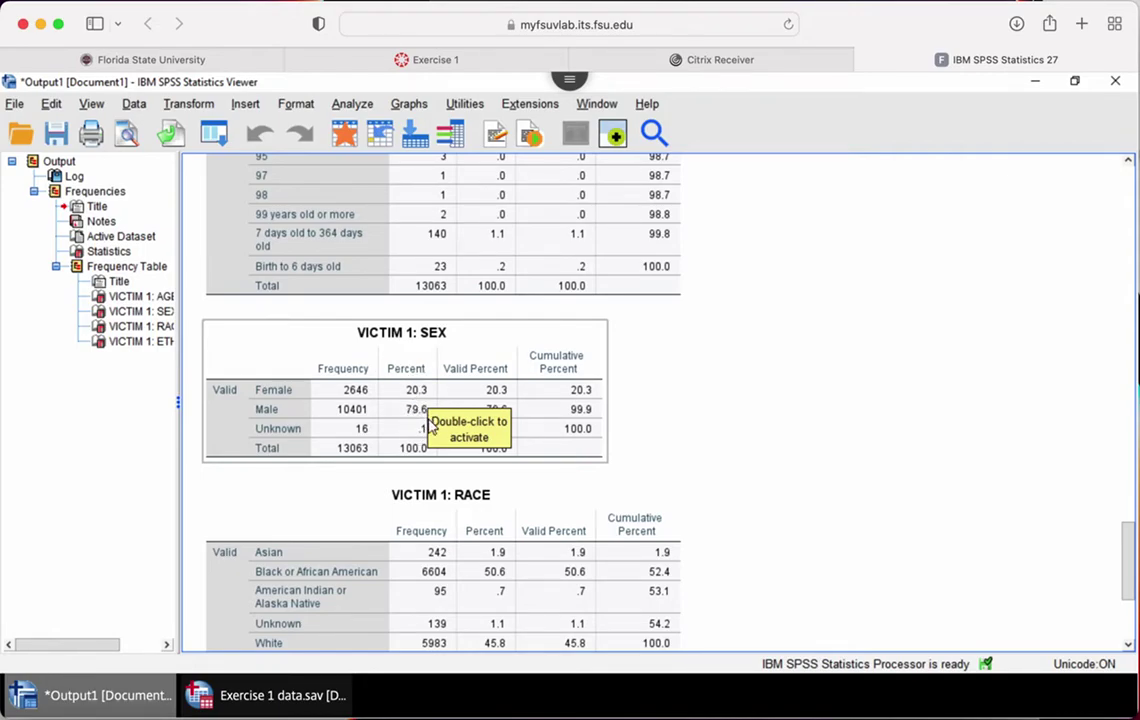
Review the RACE and ETHNIC ORIGIN frequency tables, then return to the top of the output
{"action": "scroll", "coordinate": [432, 428], "scroll_direction": "down", "scroll_amount": 3}
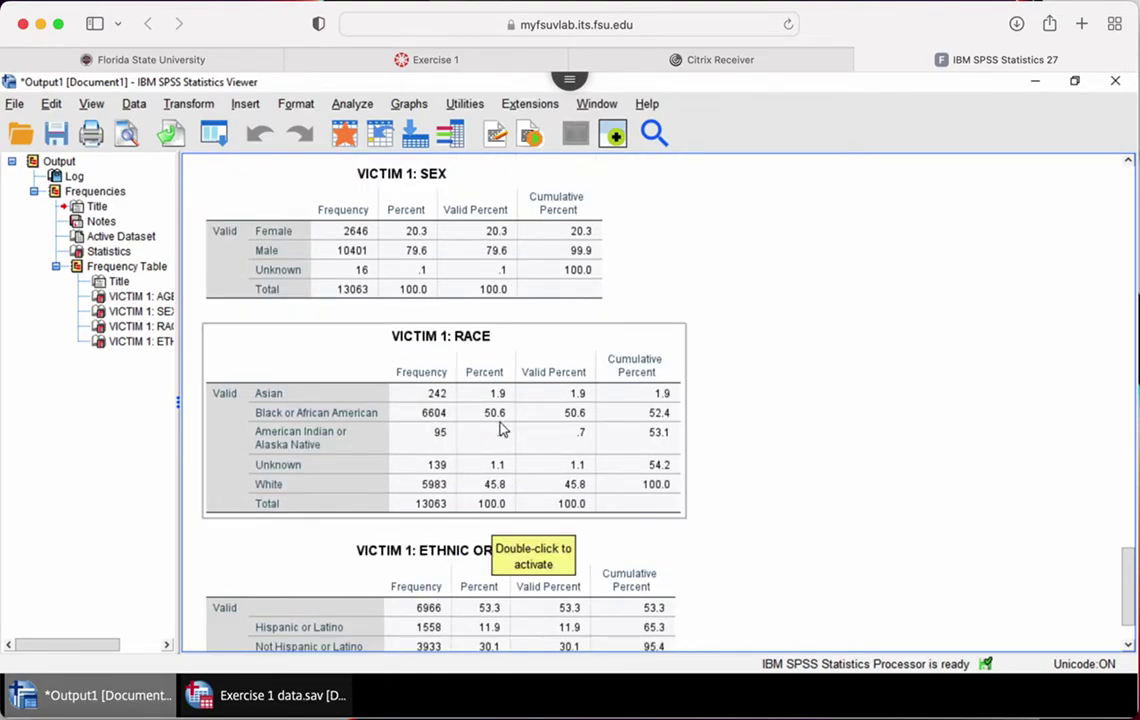
{"action": "scroll", "coordinate": [512, 540], "scroll_direction": "down", "scroll_amount": 2}
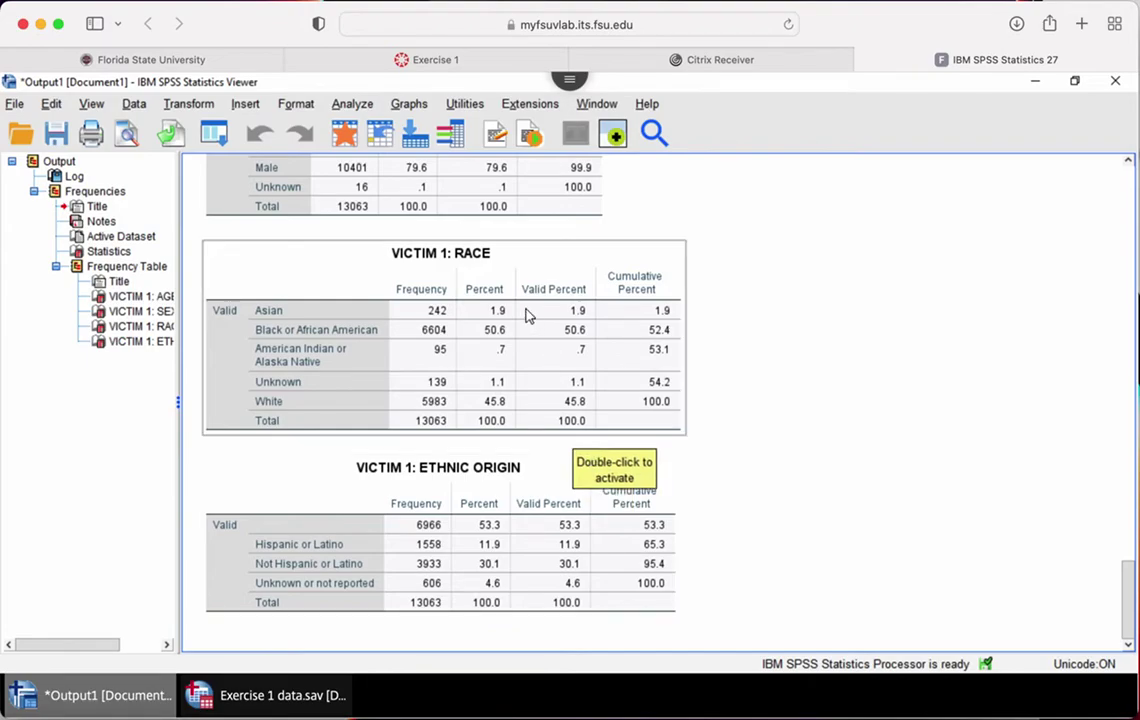
{"action": "scroll", "coordinate": [528, 316], "scroll_direction": "up", "scroll_amount": 5}
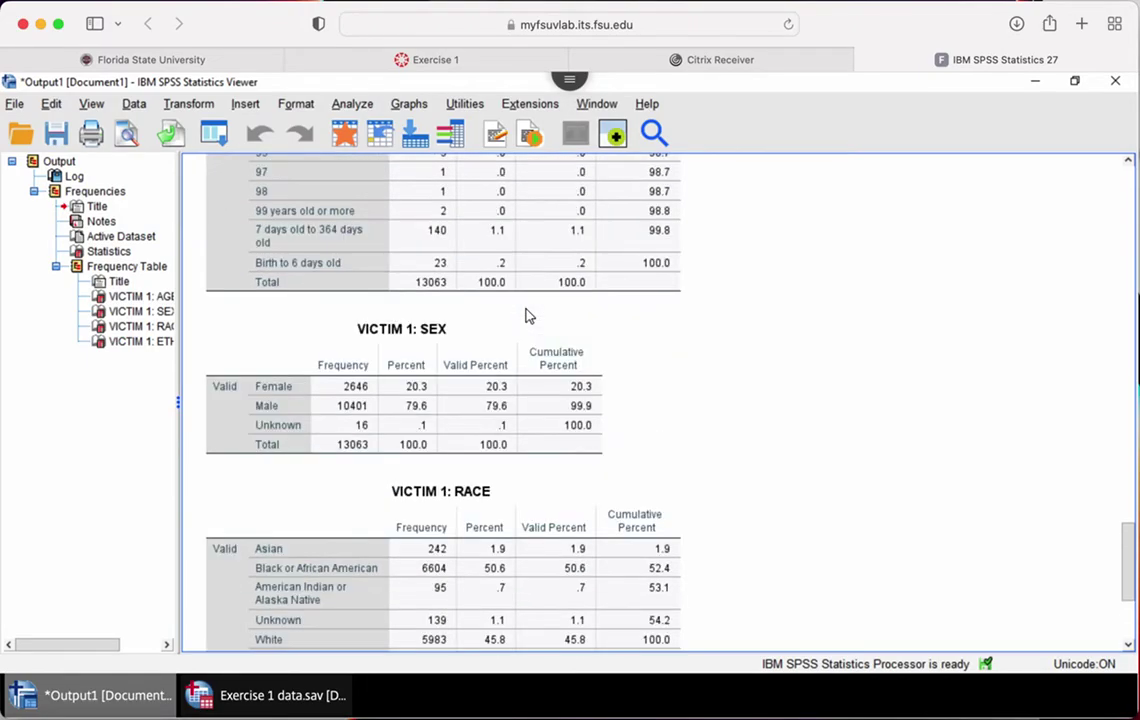
{"action": "scroll", "coordinate": [528, 316], "scroll_direction": "up", "scroll_amount": 5}
{"action": "scroll", "coordinate": [528, 316], "scroll_direction": "up", "scroll_amount": 20}
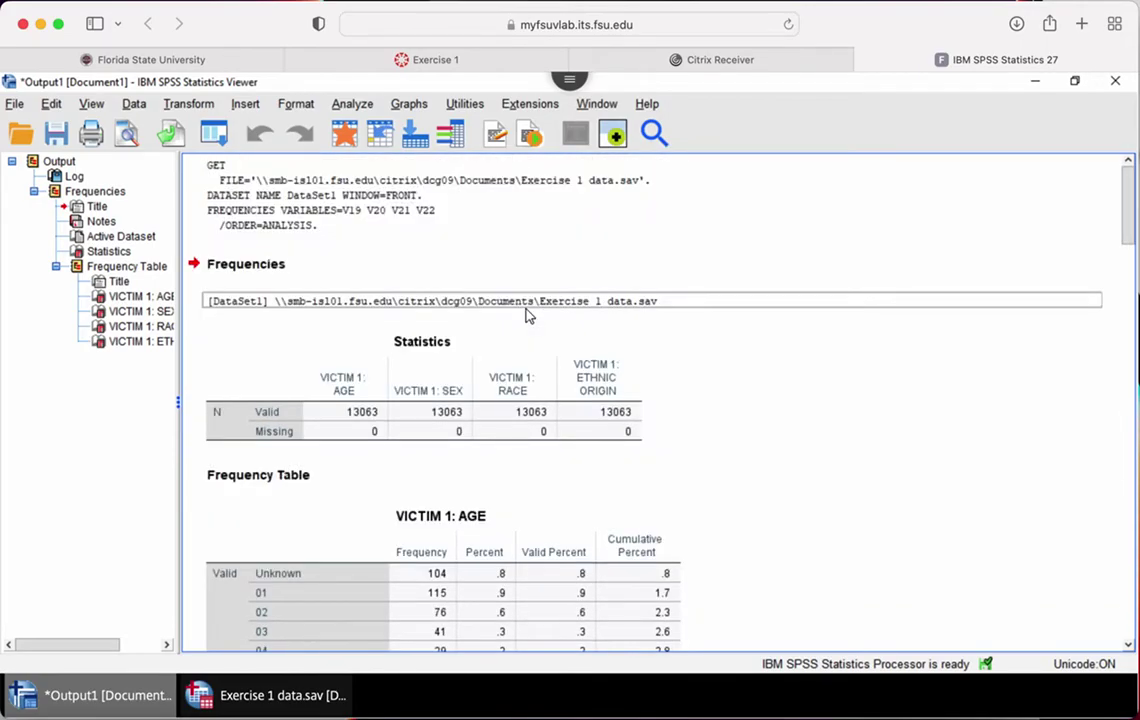
{"action": "scroll", "coordinate": [528, 316], "scroll_direction": "down", "scroll_amount": 2}
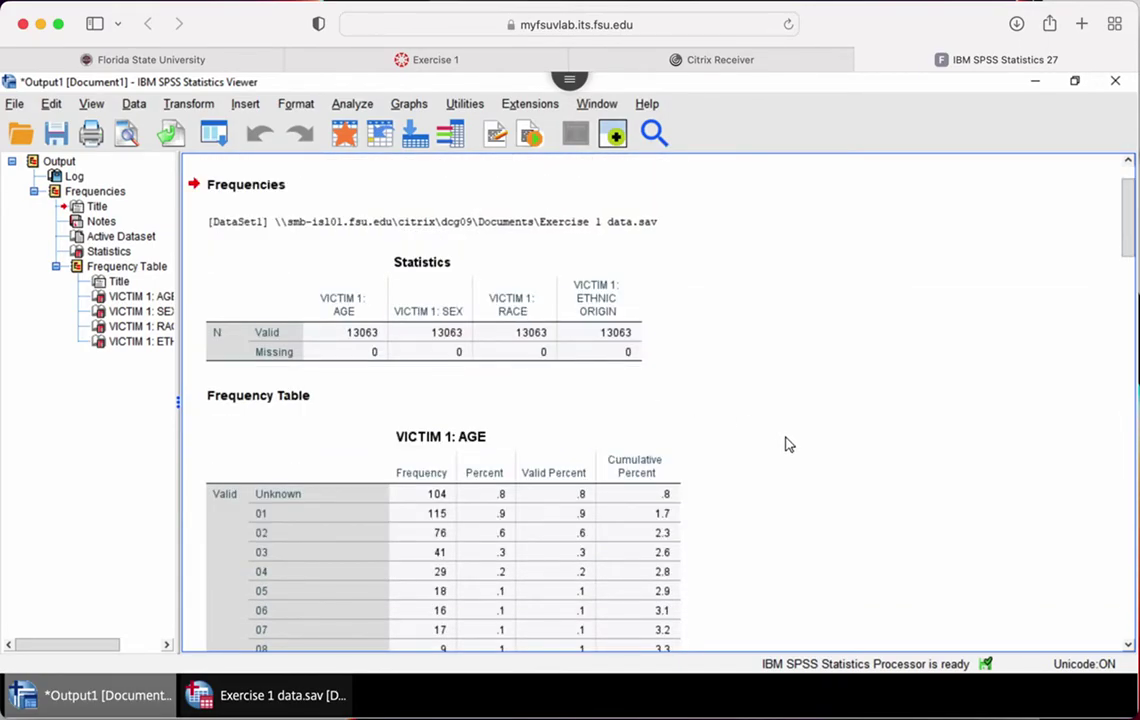
{"action": "scroll", "coordinate": [812, 515], "scroll_direction": "up", "scroll_amount": 2}
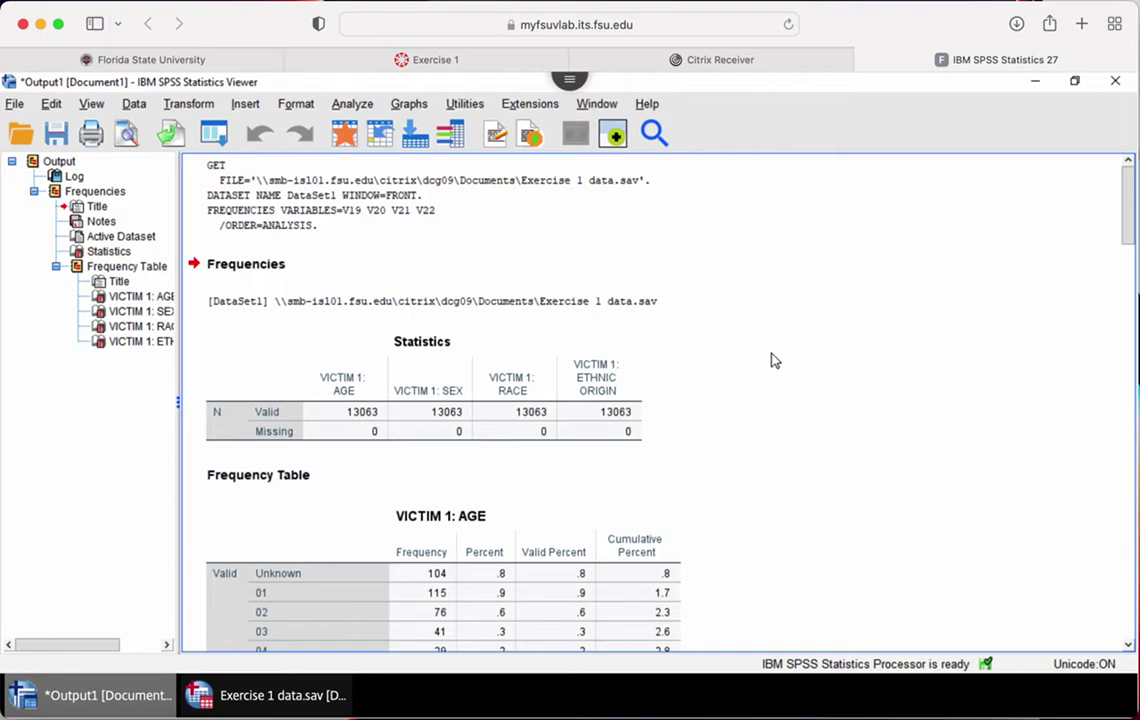
{"action": "left_click", "coordinate": [21, 109]}
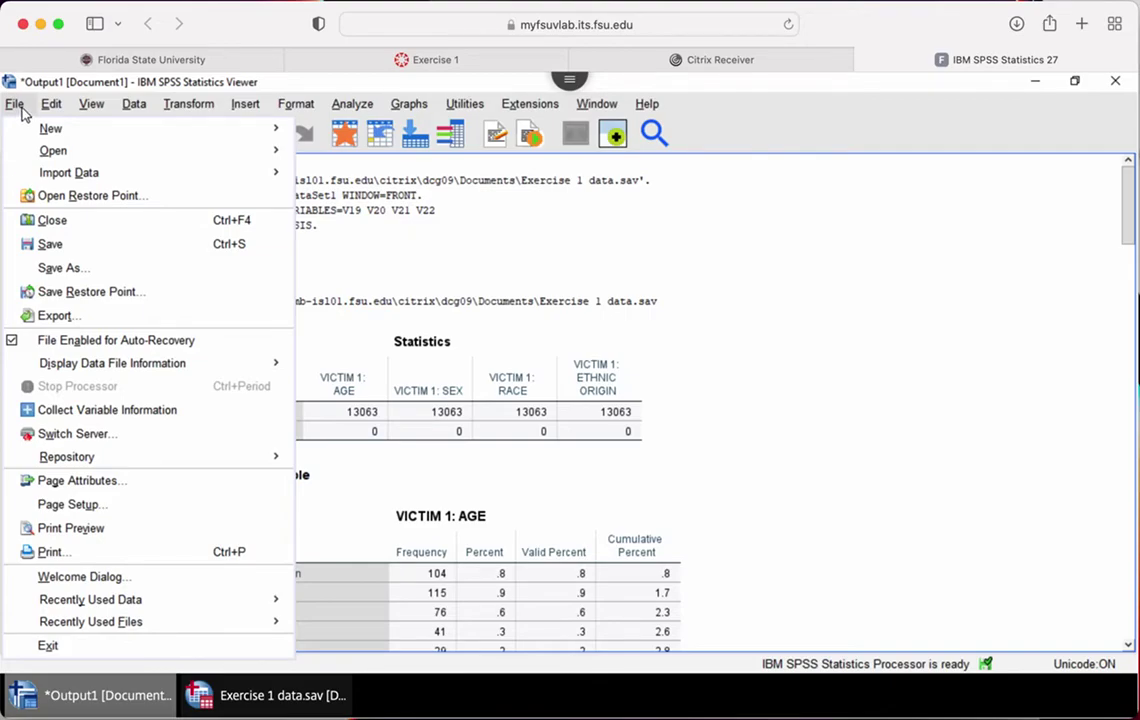
Set up Export Output with Portable Document Format (*.pdf) as the type and browse for a location
{"action": "left_click", "coordinate": [83, 317]}
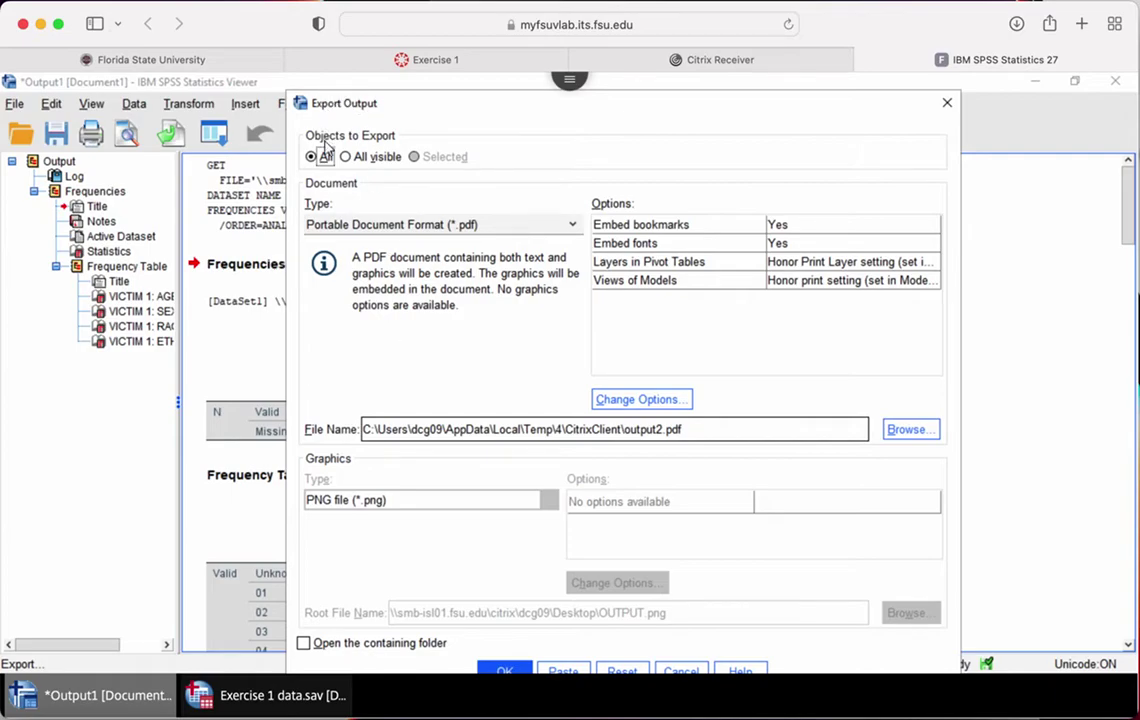
{"action": "left_click", "coordinate": [366, 225]}
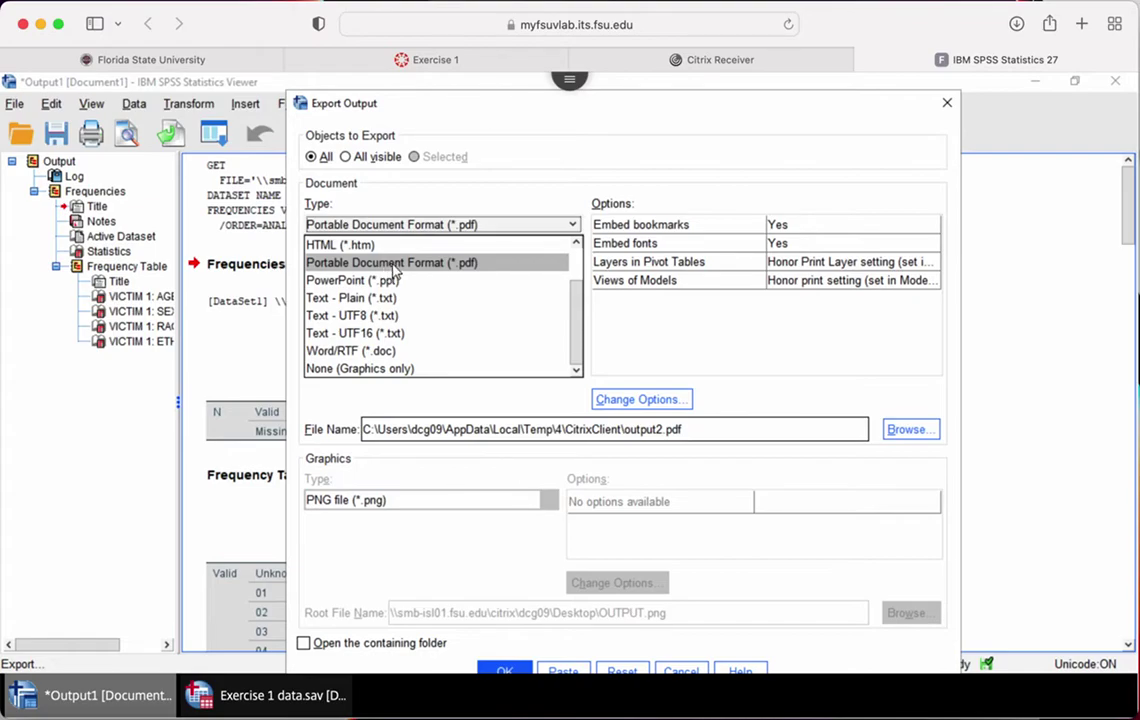
{"action": "left_click", "coordinate": [395, 263]}
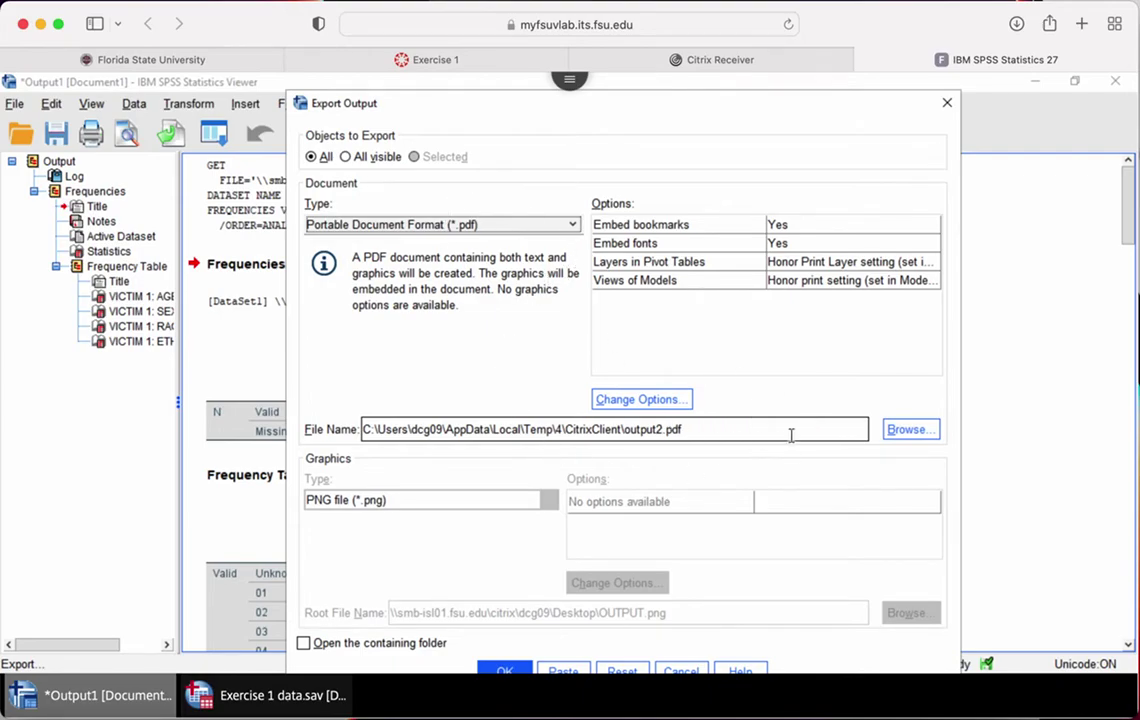
{"action": "left_click", "coordinate": [897, 432]}
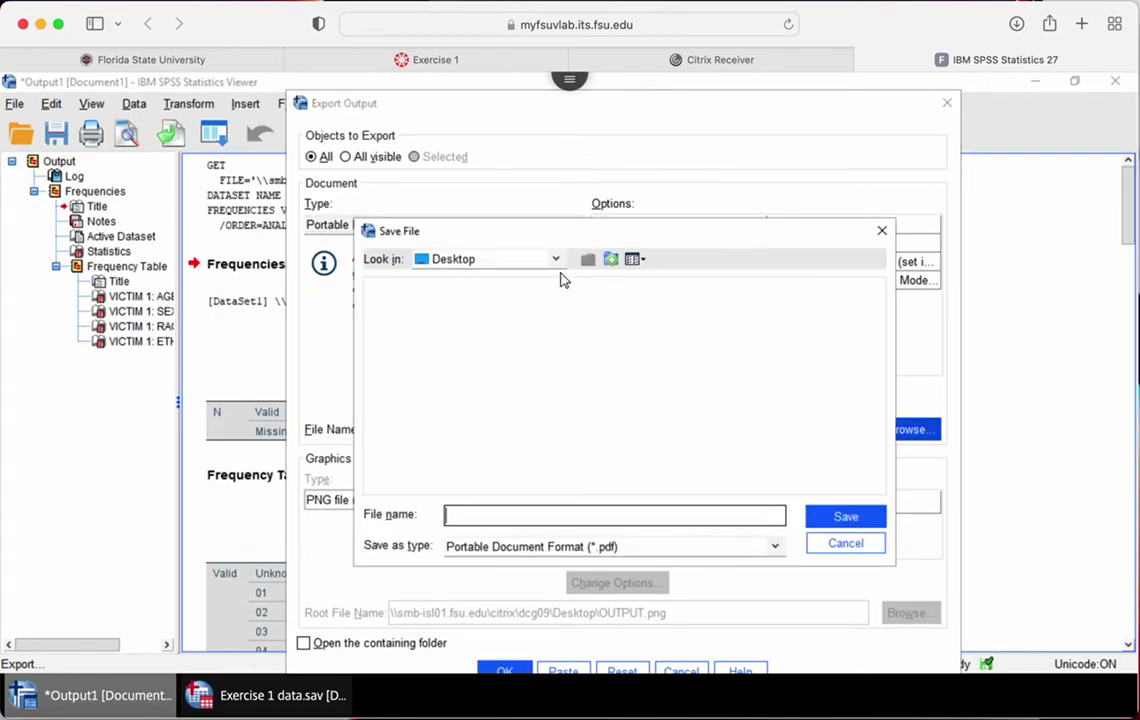
Point the save location to Save To My Device and name the PDF Victim1
{"action": "left_click", "coordinate": [555, 261]}
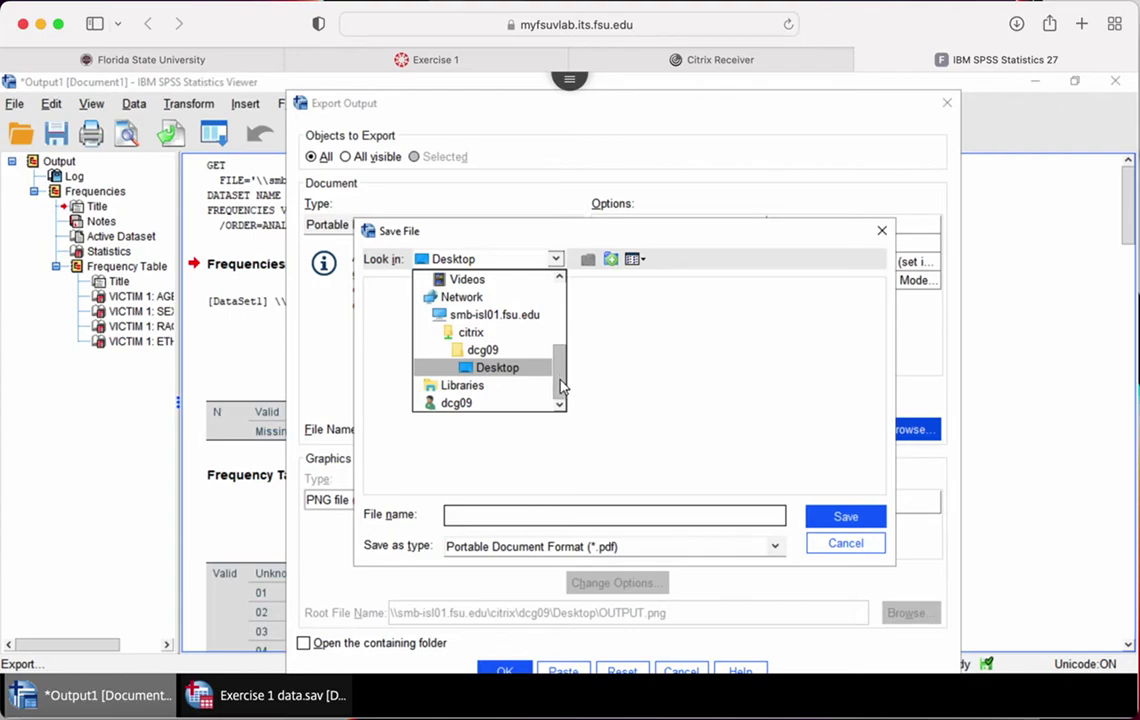
{"action": "left_click_drag", "start_coordinate": [561, 387], "coordinate": [561, 352]}
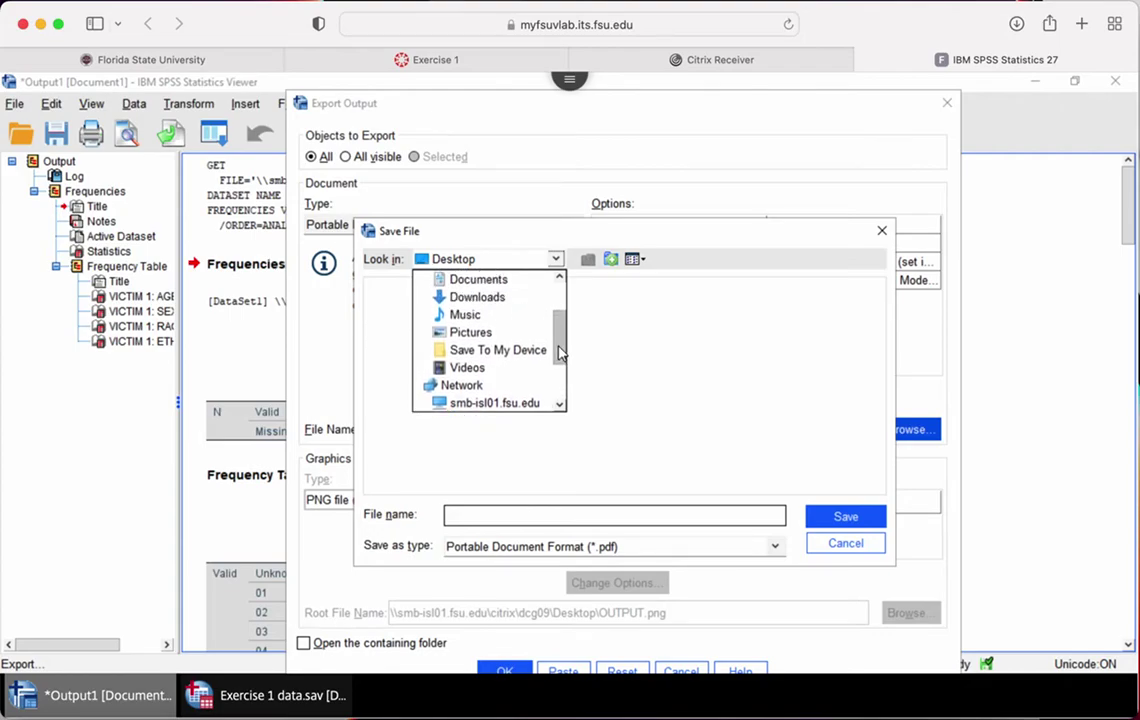
{"action": "left_click", "coordinate": [495, 351]}
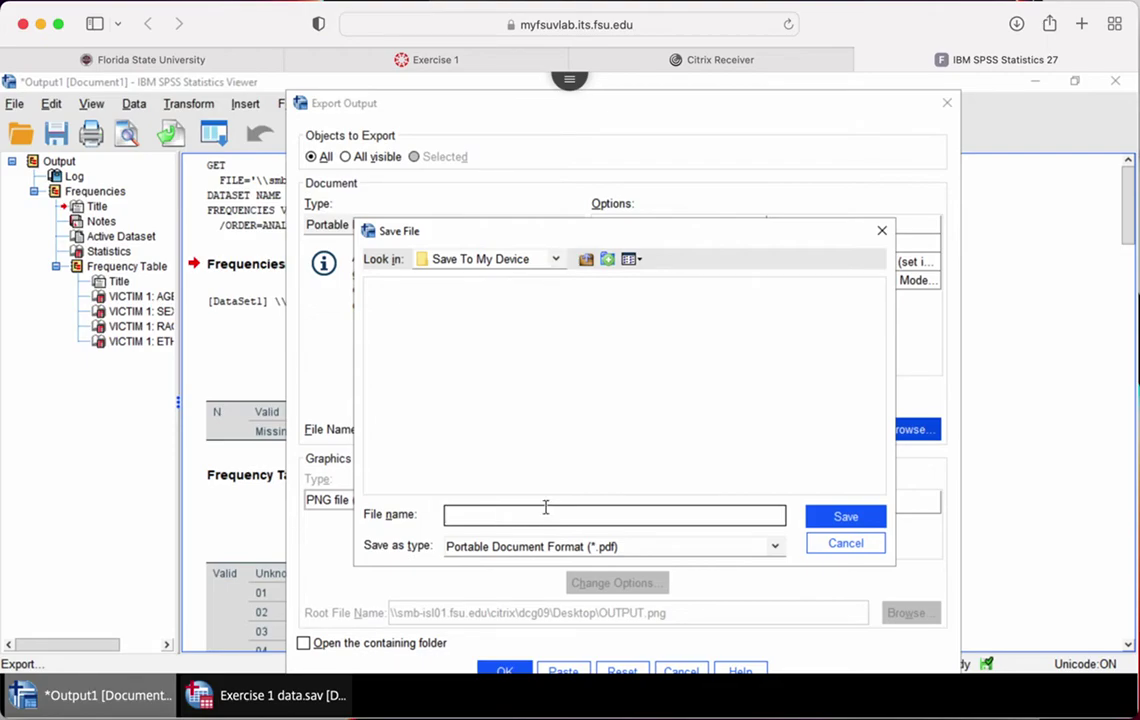
{"action": "type", "text": "Victim1"}
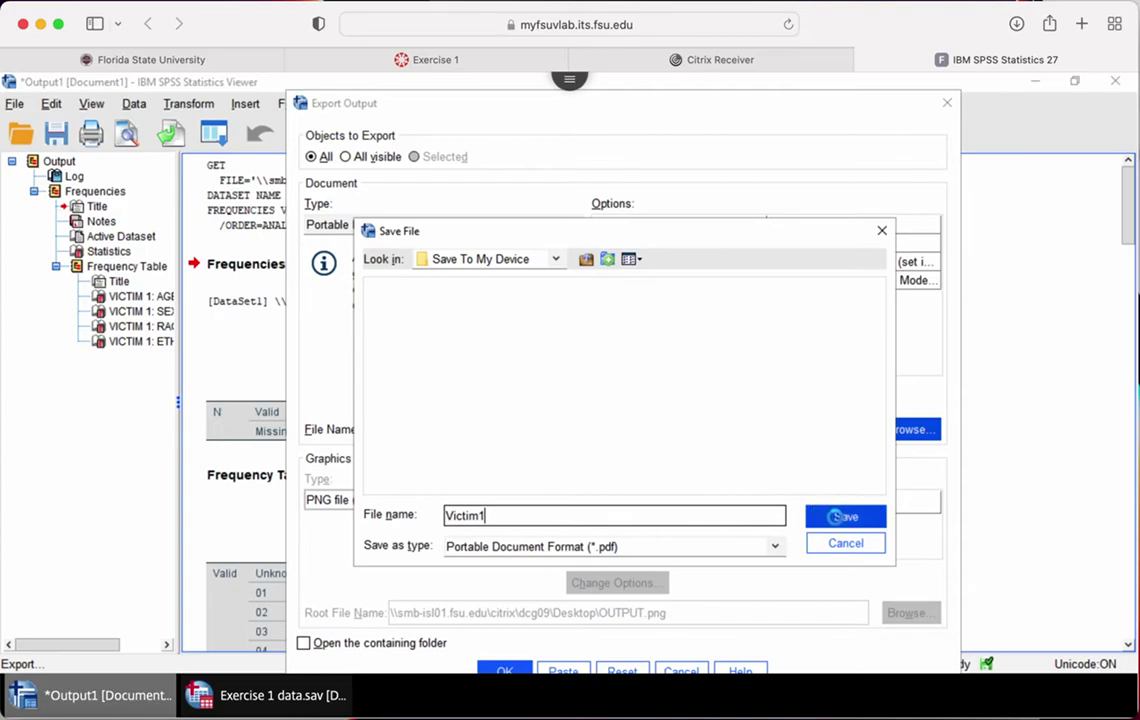
Export the Victim 1 Frequencies output as Victim1.pdf, then check the Canvas assignment and return to SPSS
{"action": "left_click", "coordinate": [843, 516]}
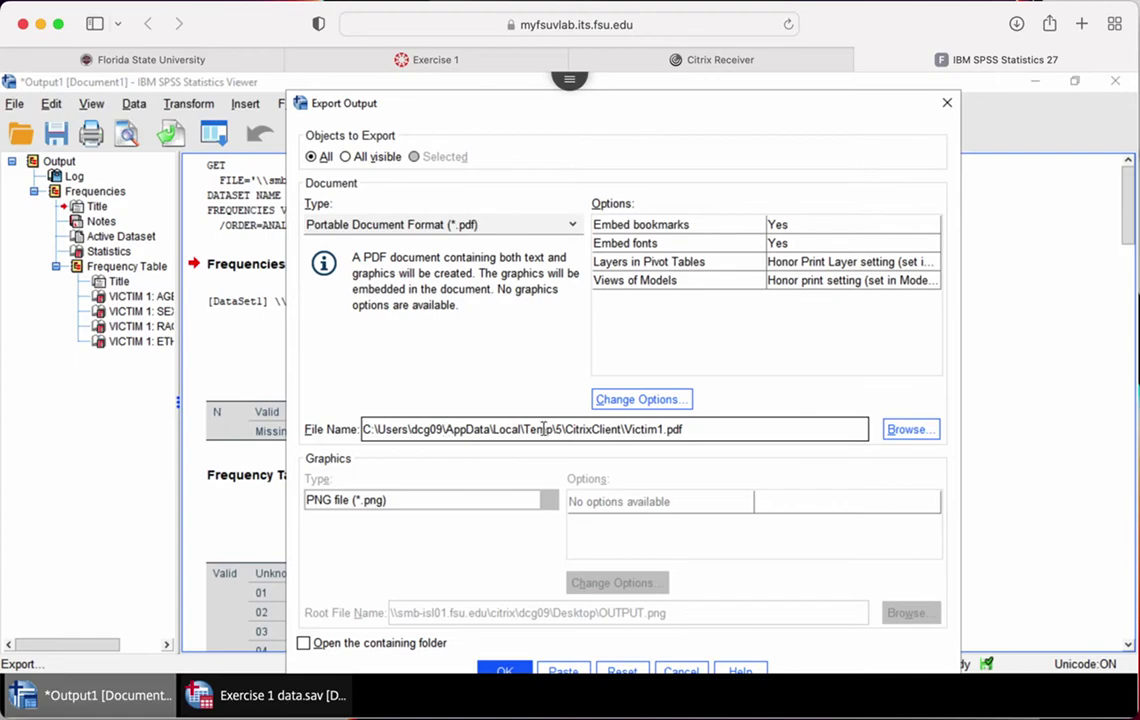
{"action": "double_click", "coordinate": [492, 430]}
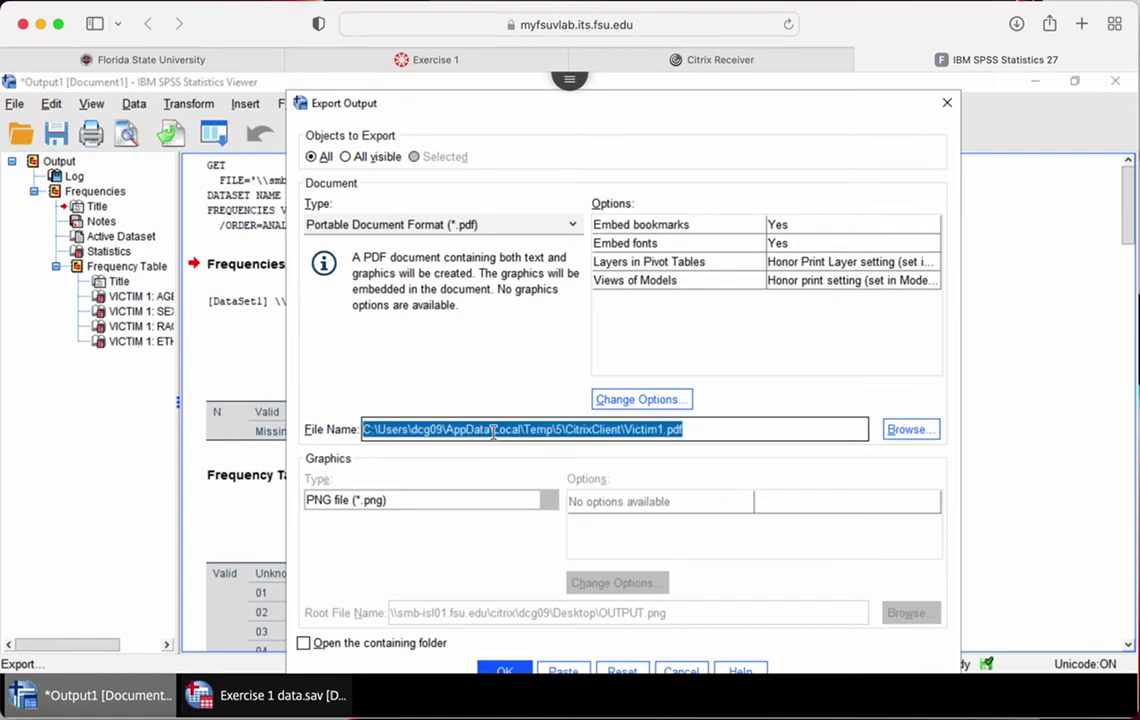
{"action": "left_click", "coordinate": [502, 670]}
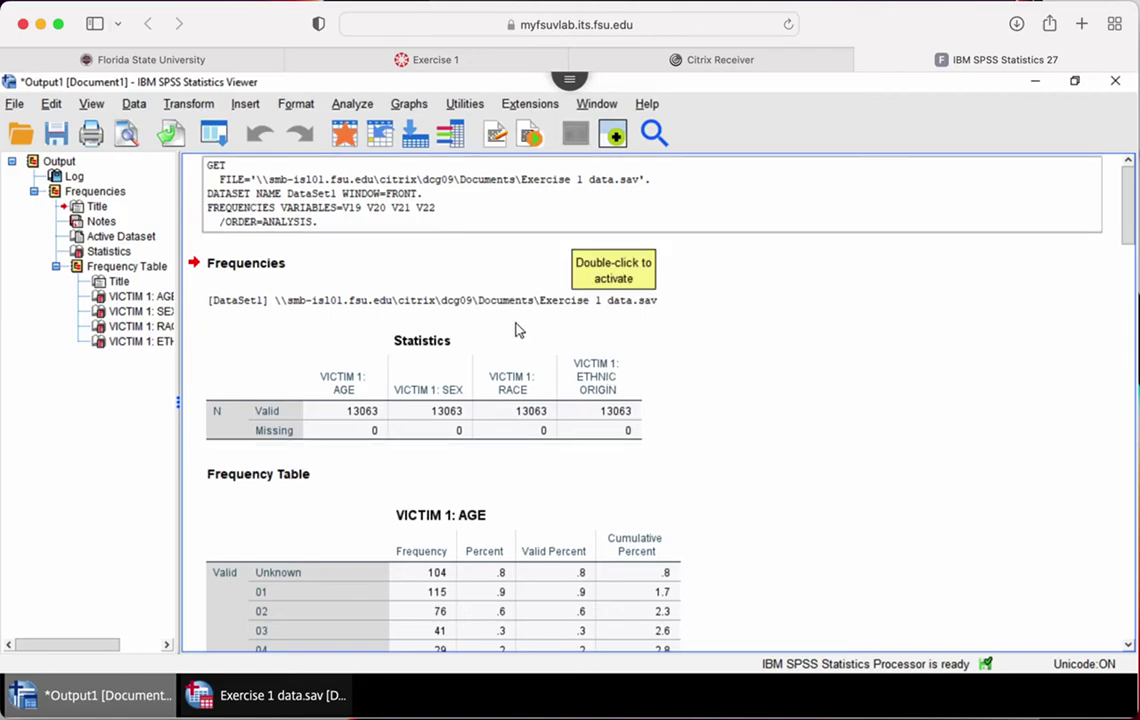
{"action": "left_click", "coordinate": [393, 60]}
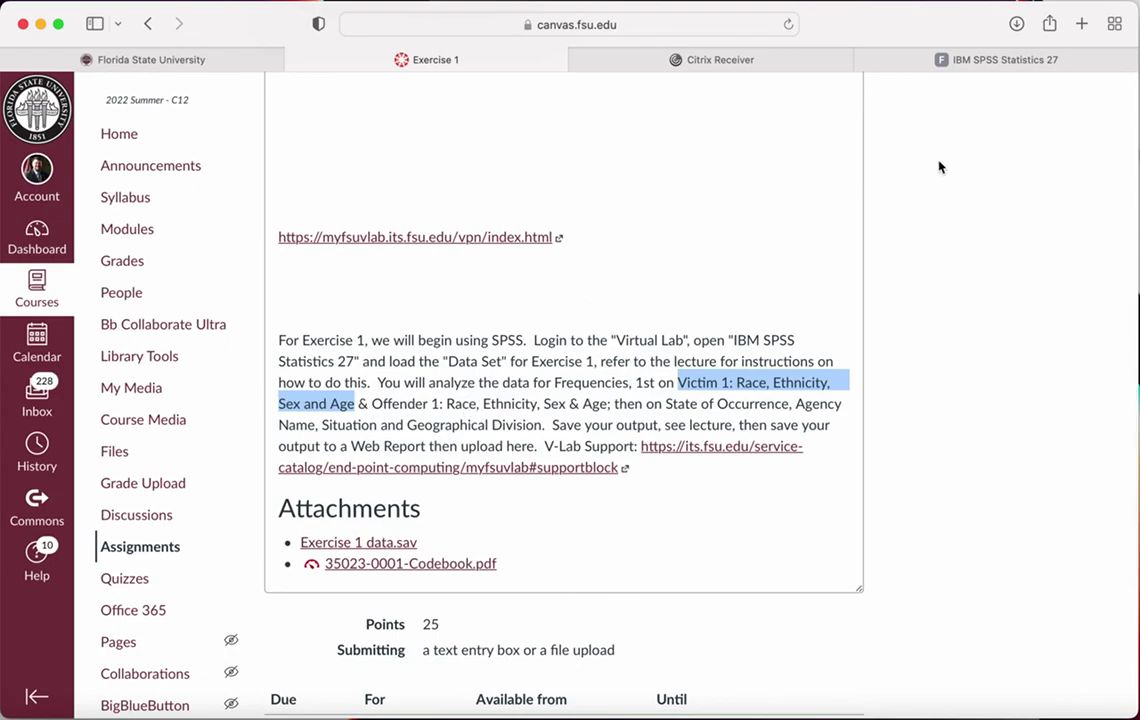
{"action": "left_click", "coordinate": [869, 60]}
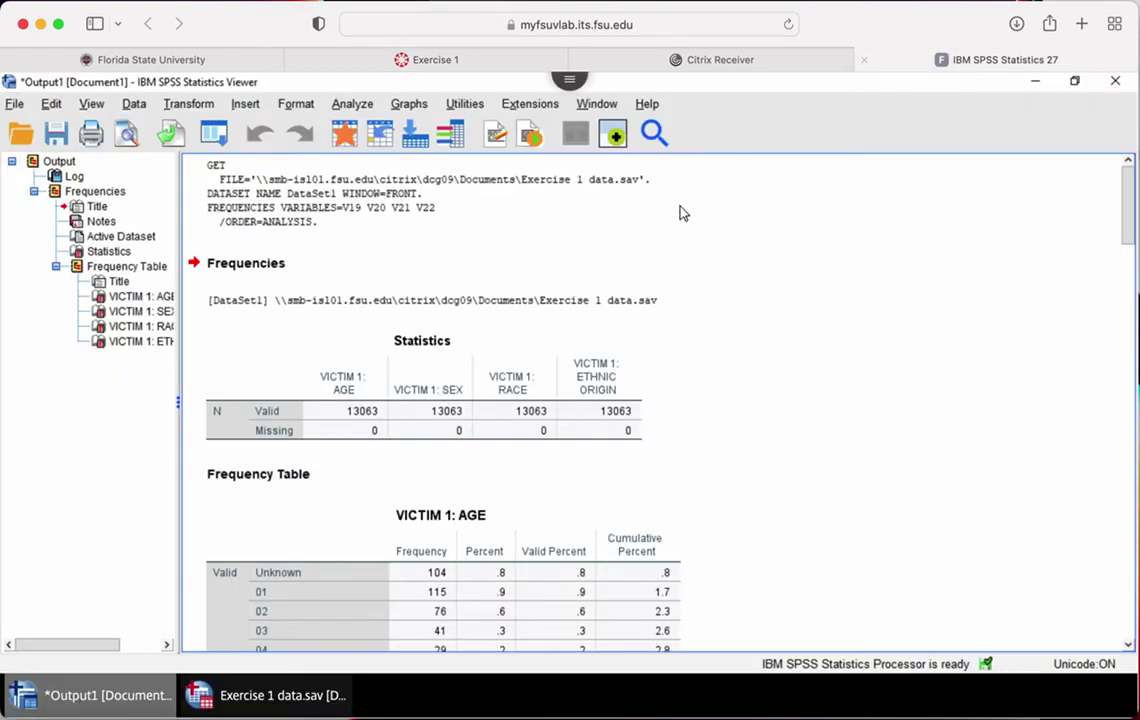
Close the Frequencies output viewer without saving, then open and dismiss the Analyze menu in Exercise 1 data.sav
{"action": "left_click", "coordinate": [1115, 80]}
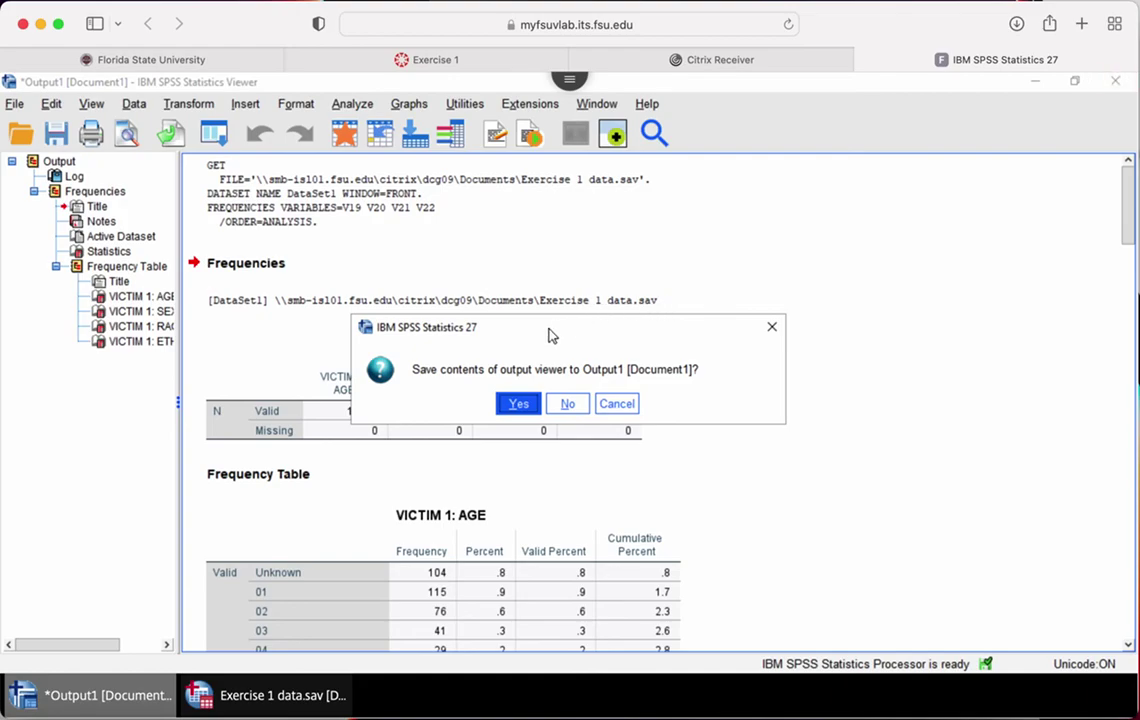
{"action": "left_click", "coordinate": [567, 404]}
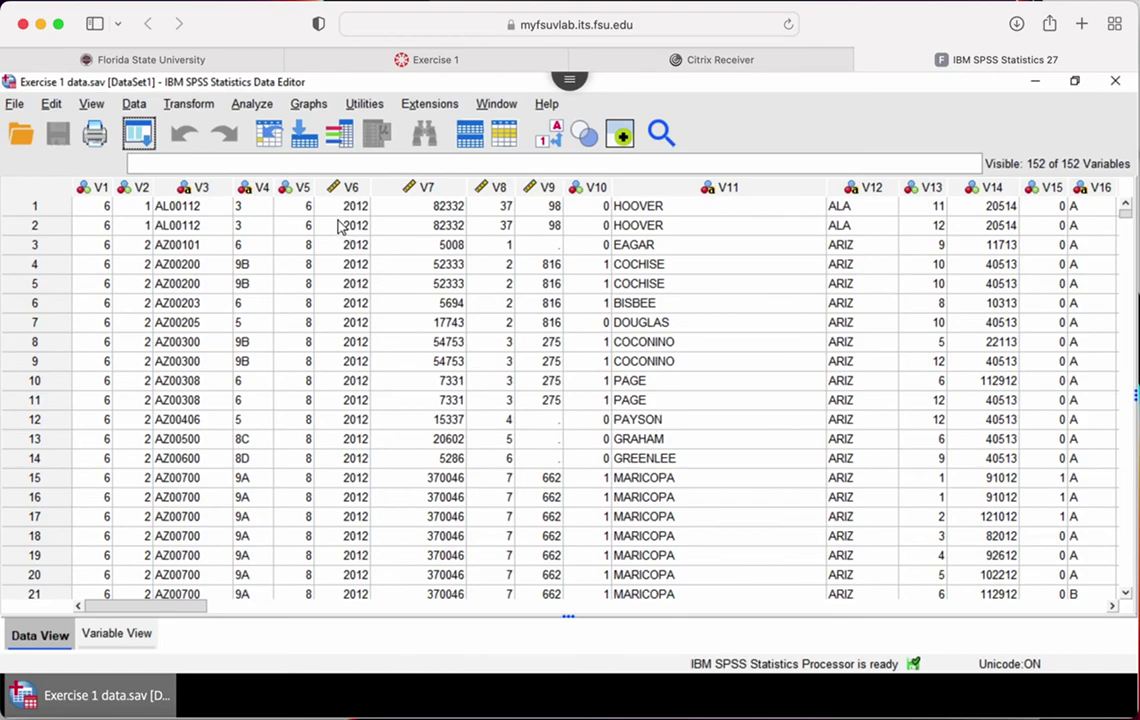
{"action": "left_click", "coordinate": [252, 103]}
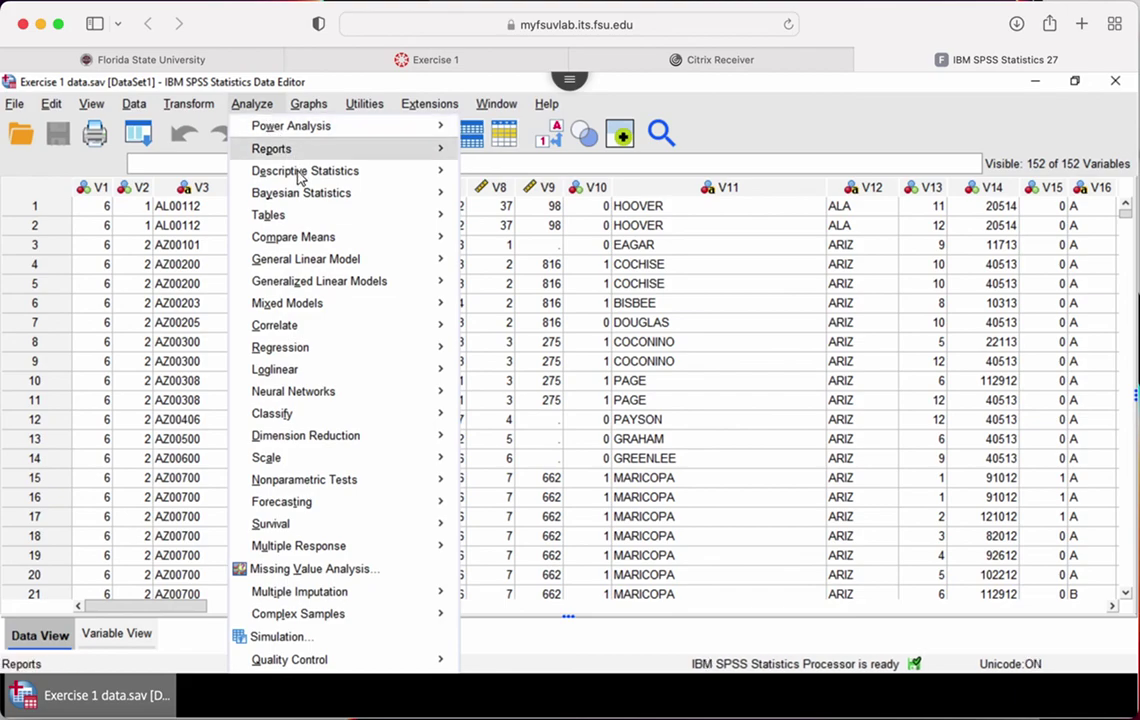
{"action": "mouse_move", "coordinate": [299, 176]}
{"action": "left_click", "coordinate": [787, 128]}
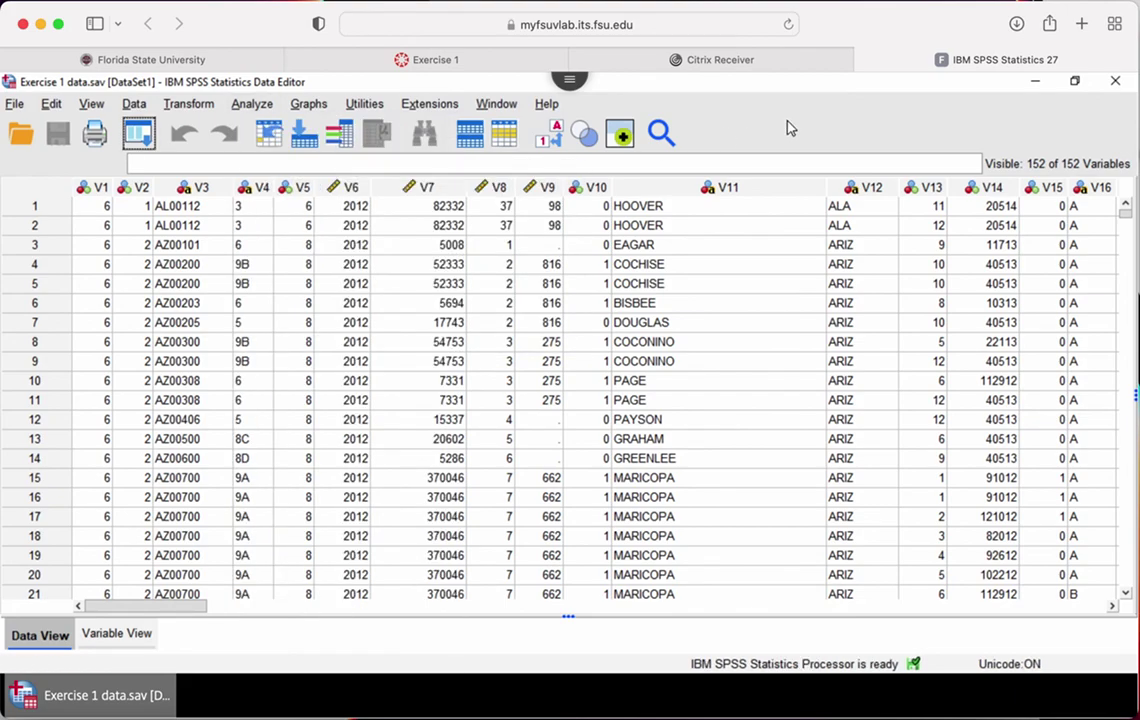